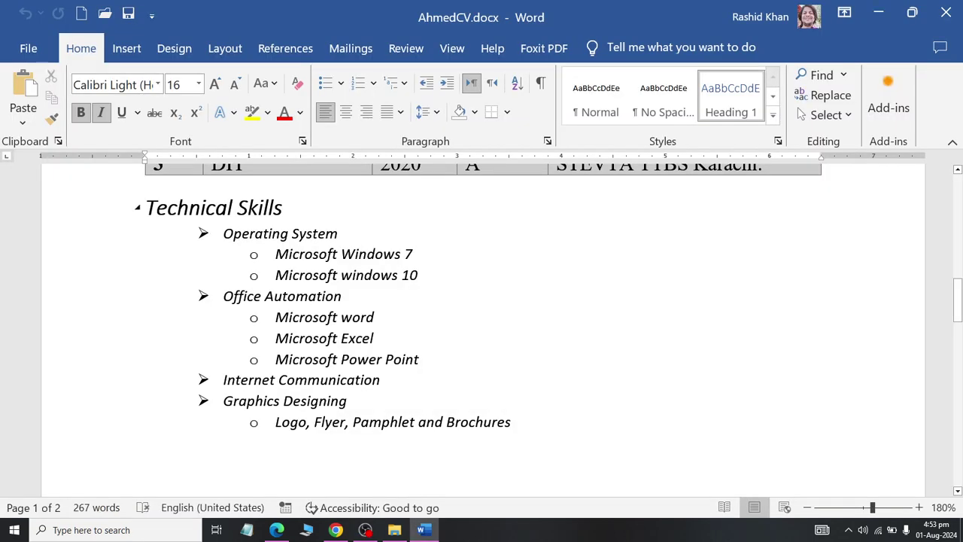
Select the text from Technical Skills down to the Reference block
{"action": "key", "text": "shift+Down"}
{"action": "key", "text": "shift+Down"}
{"action": "key", "text": "shift+Down"}
{"action": "key", "text": "shift+Down"}
{"action": "key", "text": "shift+Down"}
{"action": "key", "text": "shift+Down"}
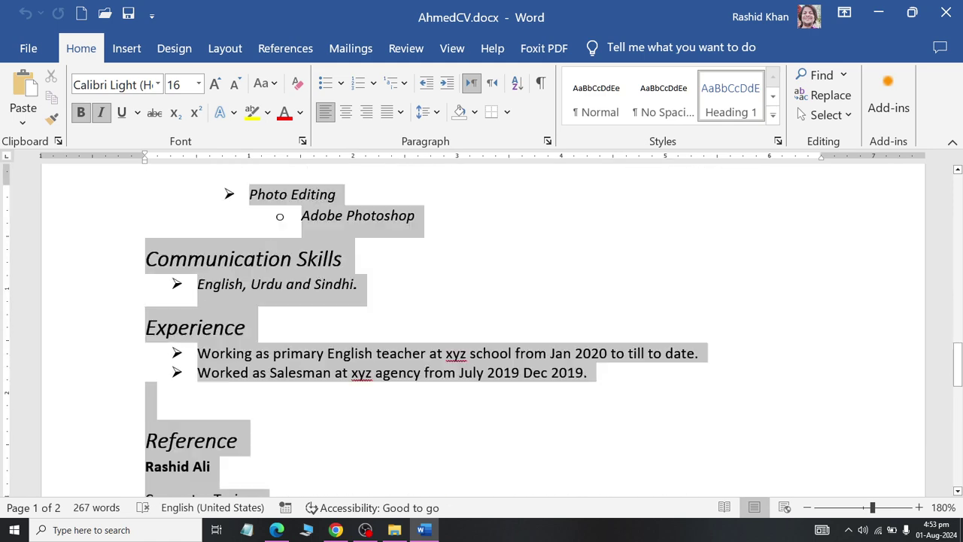
{"action": "key", "text": "shift+Down"}
{"action": "key", "text": "shift+Down"}
{"action": "key", "text": "shift+Down"}
{"action": "key", "text": "shift+Down"}
{"action": "key", "text": "shift+Down"}
{"action": "key", "text": "shift+Down"}
{"action": "key", "text": "shift+Up"}
{"action": "key", "text": "shift+Up"}
{"action": "key", "text": "shift+Up"}
{"action": "key", "text": "shift+Up"}
{"action": "key", "text": "shift+Up"}
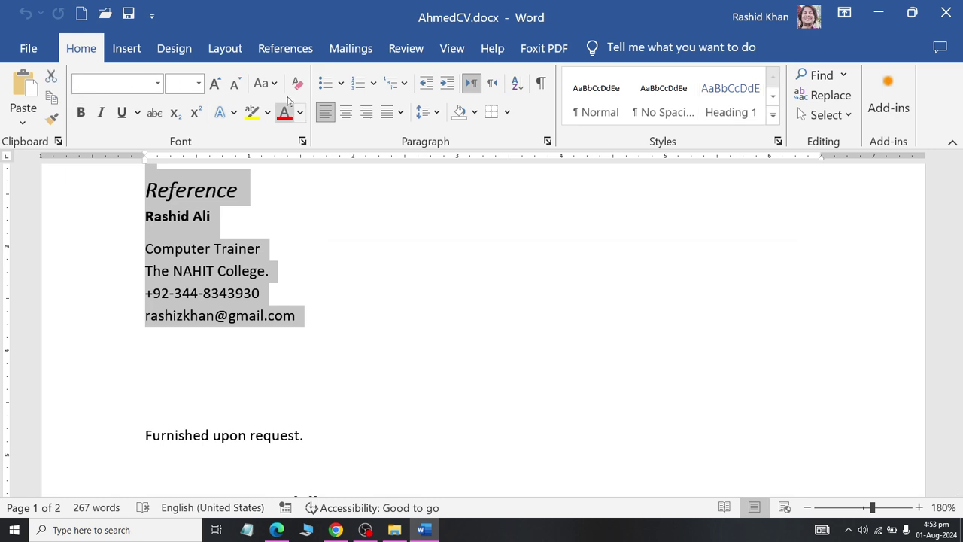
{"action": "key", "text": "shift+Up"}
{"action": "key", "text": "shift+Up"}
{"action": "key", "text": "shift+Up"}
{"action": "key", "text": "shift+Up"}
{"action": "key", "text": "shift+Up"}
{"action": "key", "text": "shift+Up"}
{"action": "key", "text": "shift+Up"}
{"action": "key", "text": "shift+Up"}
{"action": "key", "text": "shift+Up"}
{"action": "scroll", "coordinate": [338, 371], "scroll_direction": "up", "scroll_amount": 5}
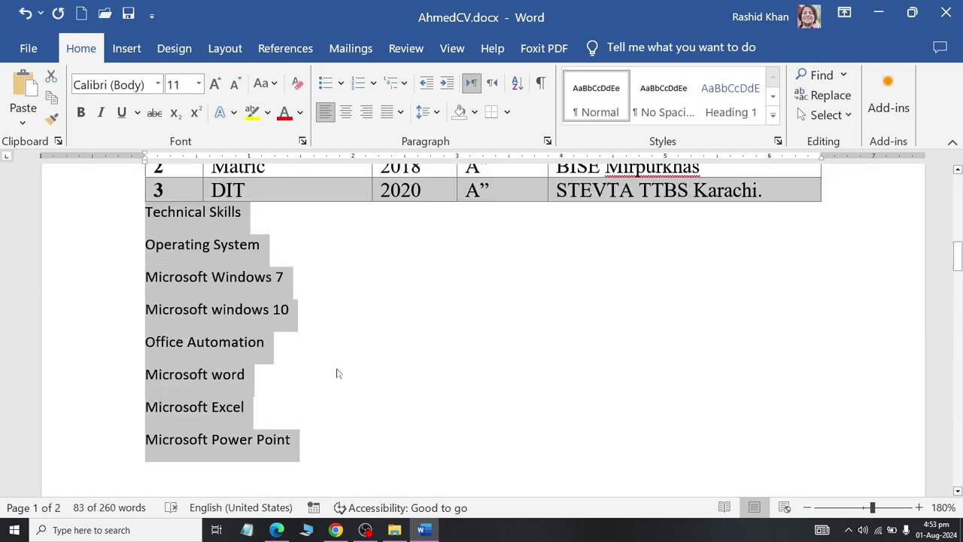
{"action": "scroll", "coordinate": [231, 388], "scroll_direction": "down", "scroll_amount": 1}
{"action": "left_click", "coordinate": [230, 392]}
{"action": "key", "text": "Up"}
{"action": "key", "text": "Up"}
{"action": "key", "text": "Up"}
{"action": "key", "text": "Home"}
{"action": "key", "text": "shift+Down"}
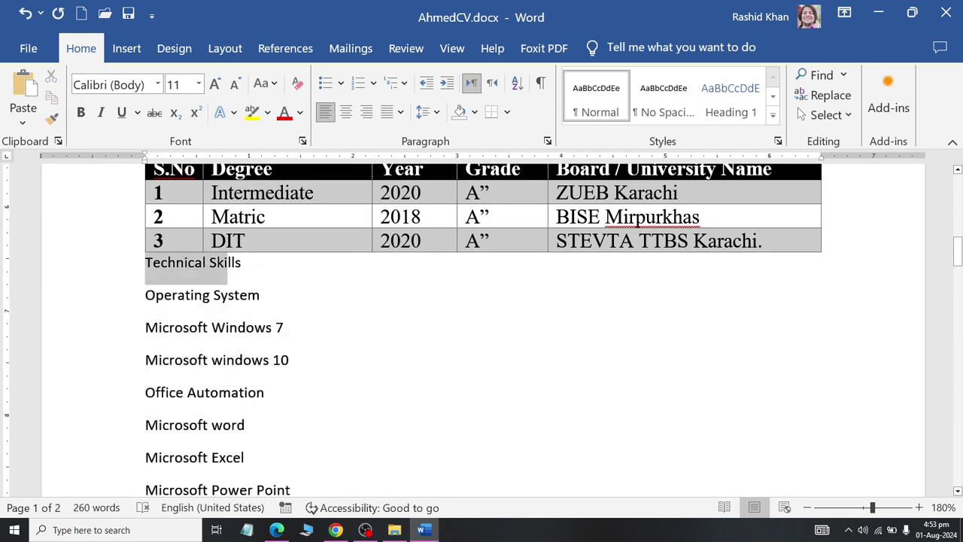
{"action": "left_click", "coordinate": [146, 294]}
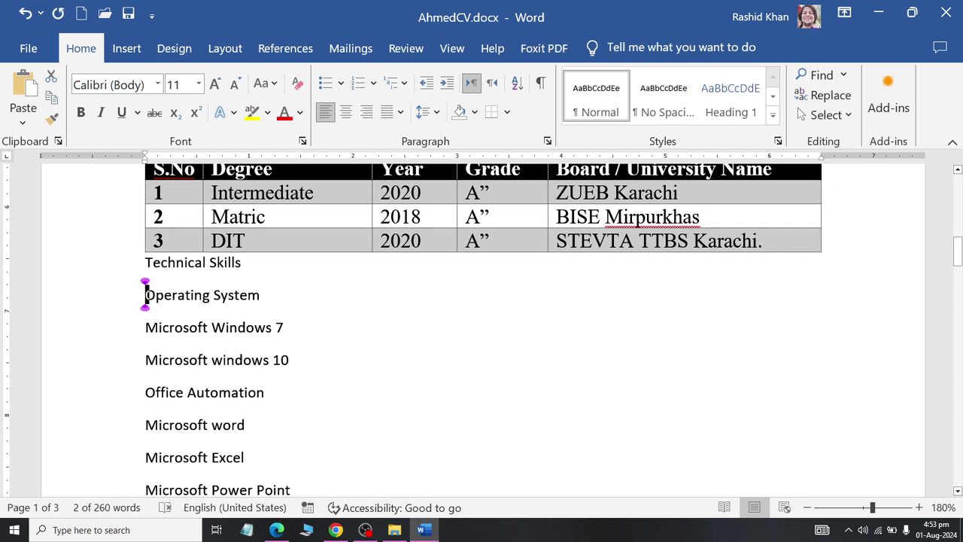
{"action": "key", "text": "shift+Down"}
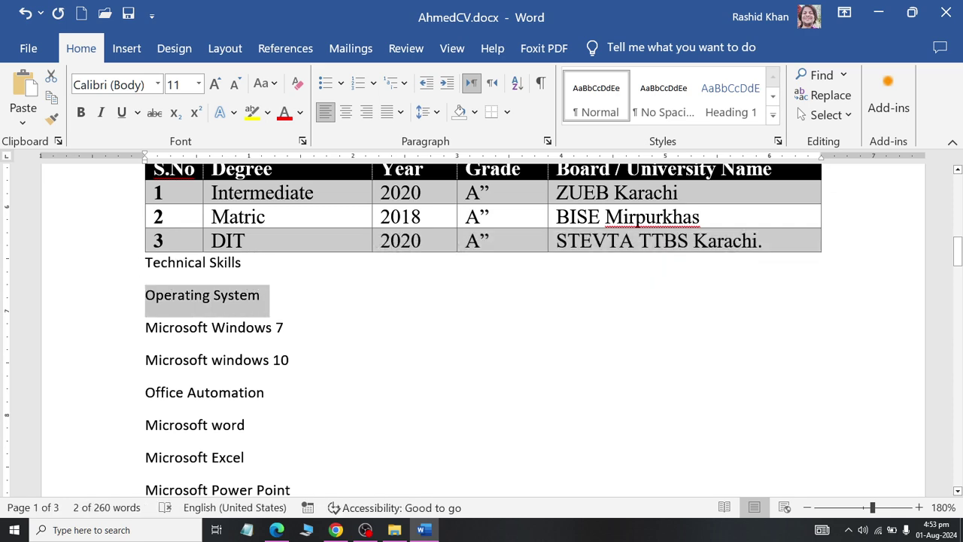
{"action": "left_click", "coordinate": [146, 327]}
{"action": "key", "text": "shift+Down"}
{"action": "key", "text": "Right"}
{"action": "key", "text": "shift+Down"}
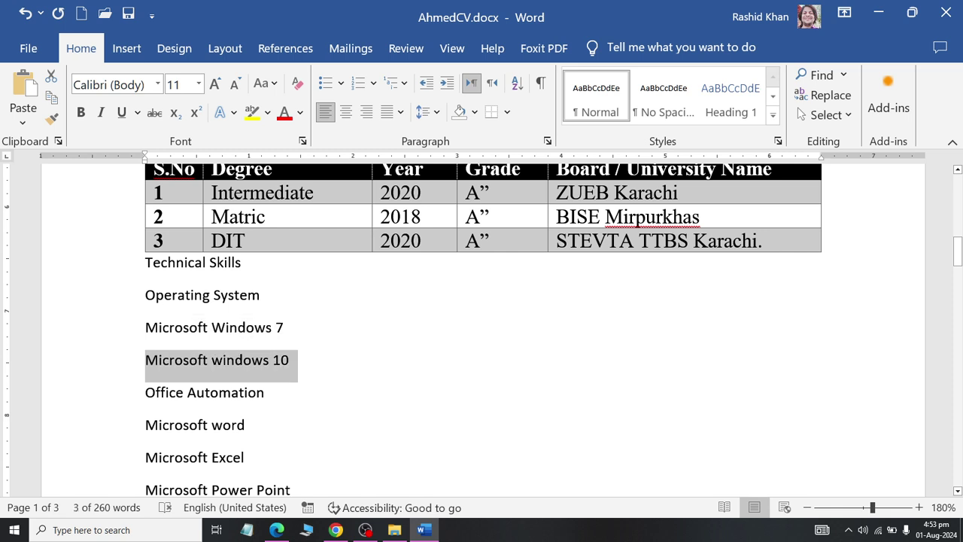
{"action": "scroll", "coordinate": [638, 213], "scroll_direction": "down", "scroll_amount": 1}
{"action": "key", "text": "Right"}
{"action": "key", "text": "shift+Down"}
{"action": "scroll", "coordinate": [638, 171], "scroll_direction": "down", "scroll_amount": 2}
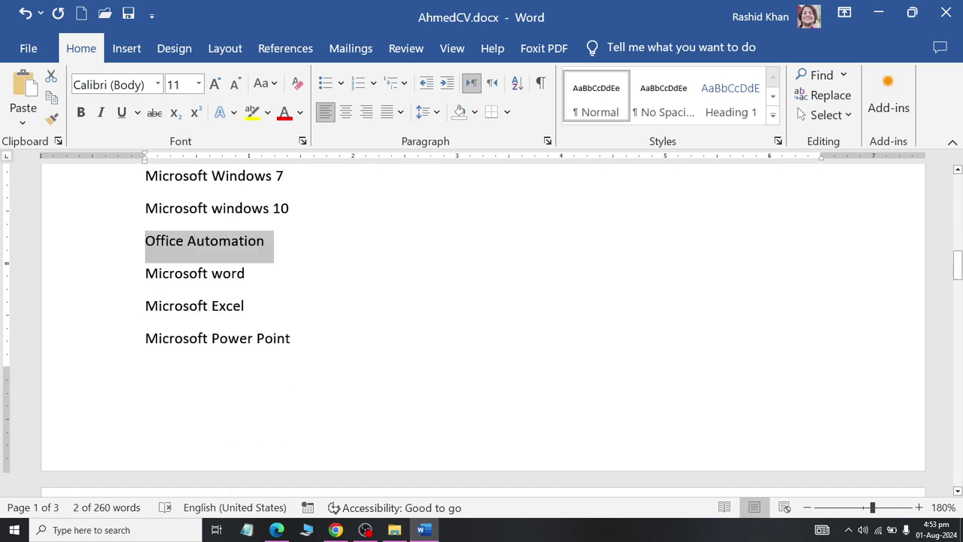
{"action": "key", "text": "Right"}
{"action": "key", "text": "shift+Down"}
{"action": "scroll", "coordinate": [121, 258], "scroll_direction": "down", "scroll_amount": 1}
{"action": "scroll", "coordinate": [121, 259], "scroll_direction": "down", "scroll_amount": 3}
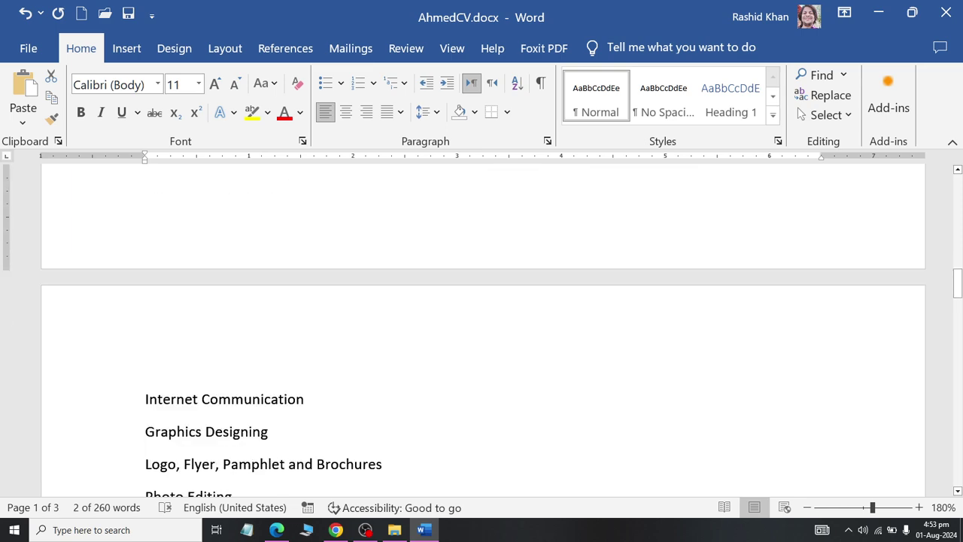
{"action": "scroll", "coordinate": [120, 258], "scroll_direction": "down", "scroll_amount": 3}
{"action": "scroll", "coordinate": [121, 258], "scroll_direction": "down", "scroll_amount": 2}
{"action": "scroll", "coordinate": [481, 324], "scroll_direction": "down", "scroll_amount": 1}
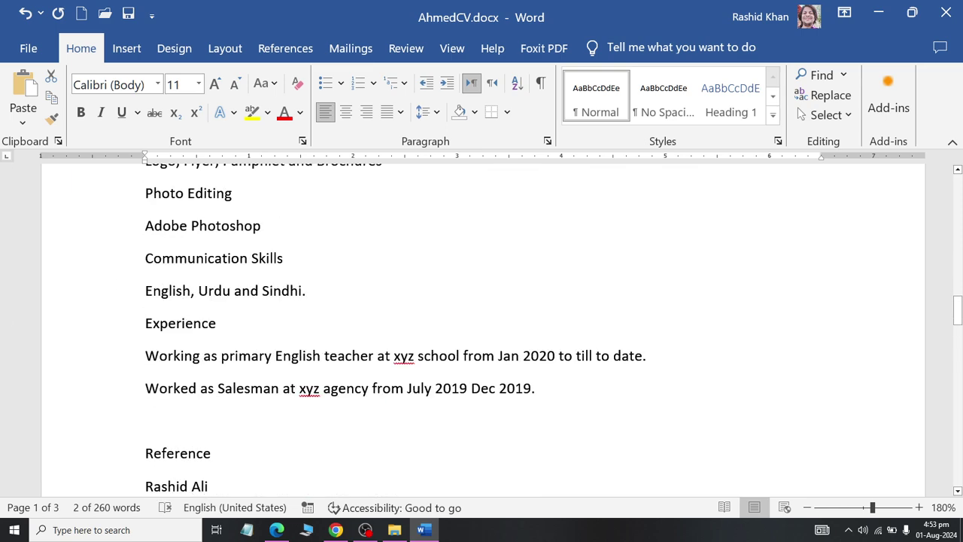
{"action": "key", "text": "shift+Down"}
{"action": "key", "text": "Left"}
{"action": "key", "text": "Up"}
{"action": "key", "text": "Up"}
{"action": "key", "text": "shift+Down"}
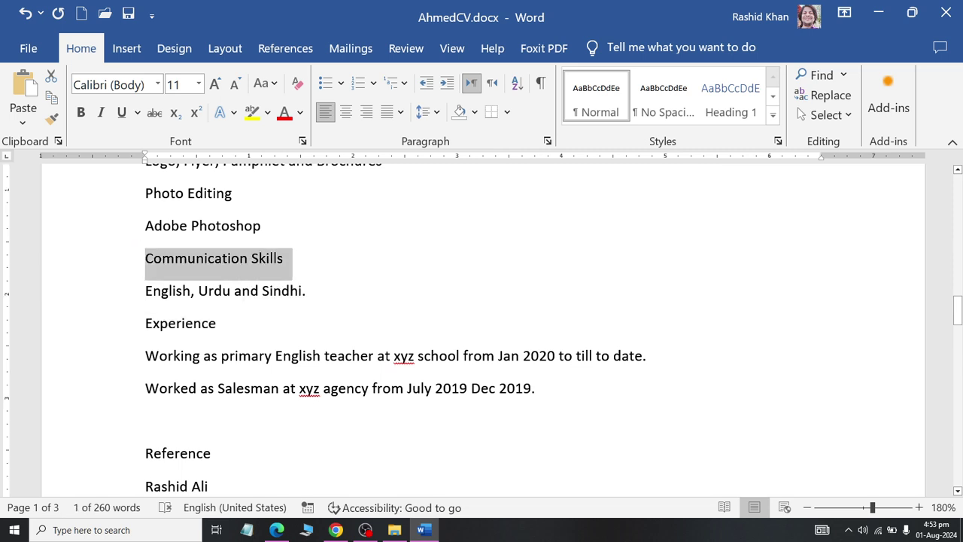
{"action": "key", "text": "Right"}
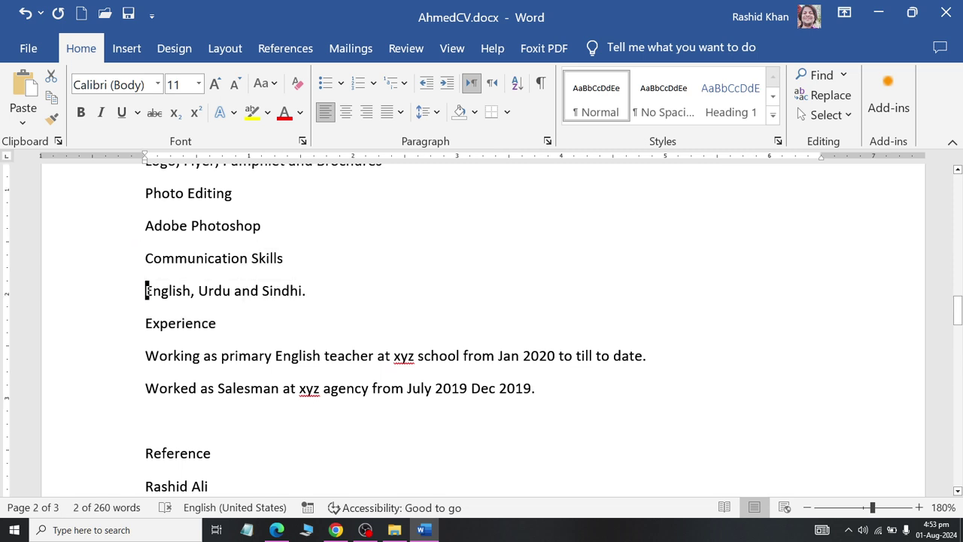
{"action": "key", "text": "shift+Down"}
{"action": "key", "text": "Right"}
{"action": "key", "text": "shift+Down"}
{"action": "scroll", "coordinate": [481, 323], "scroll_direction": "down", "scroll_amount": 2}
{"action": "left_click_drag", "start_coordinate": [145, 254], "coordinate": [619, 297]}
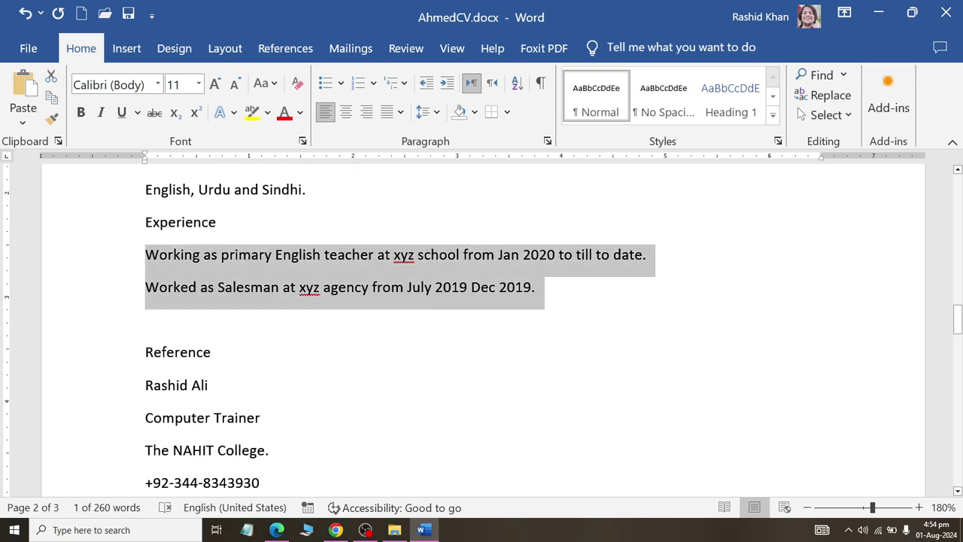
{"action": "scroll", "coordinate": [619, 296], "scroll_direction": "down", "scroll_amount": 1}
{"action": "left_click_drag", "start_coordinate": [146, 251], "coordinate": [212, 250]}
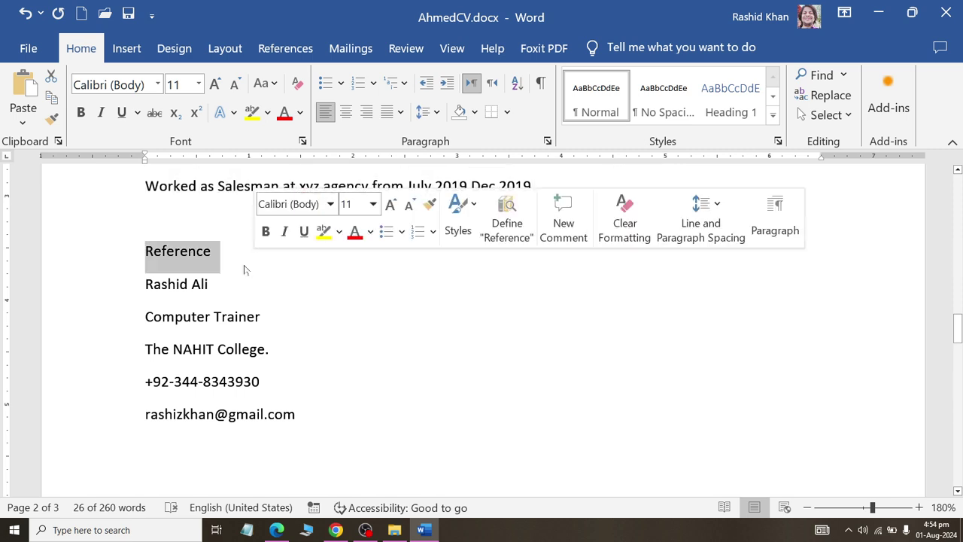
{"action": "mouse_move", "coordinate": [146, 284]}
{"action": "left_mouse_down"}
{"action": "mouse_move", "coordinate": [269, 349]}
{"action": "mouse_move", "coordinate": [263, 382]}
{"action": "mouse_move", "coordinate": [304, 418]}
{"action": "left_mouse_up"}
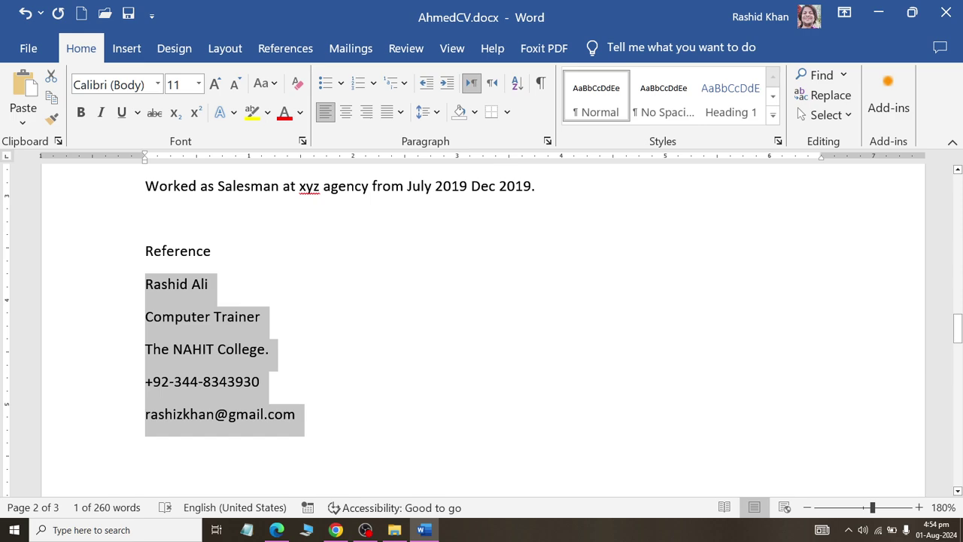
{"action": "left_click", "coordinate": [322, 423]}
{"action": "scroll", "coordinate": [323, 423], "scroll_direction": "up", "scroll_amount": 10}
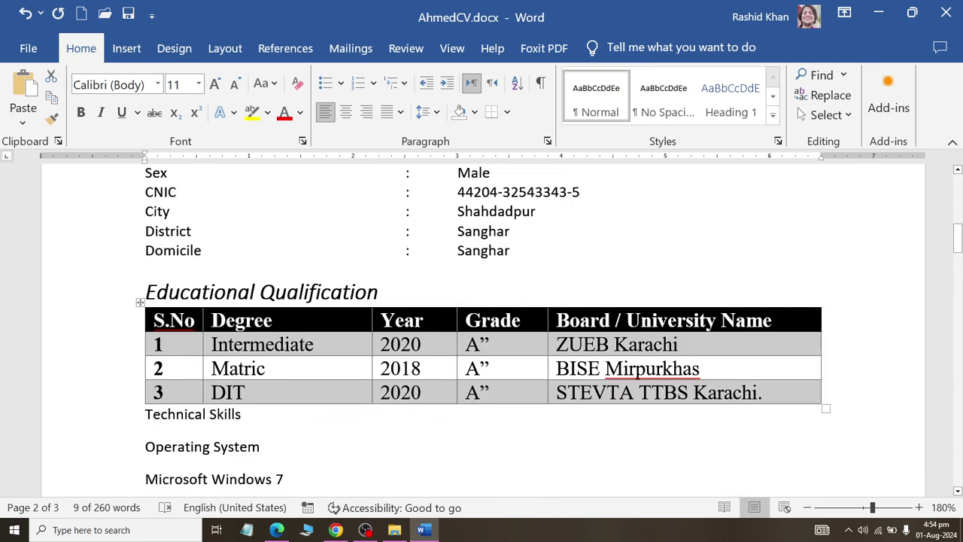
{"action": "scroll", "coordinate": [638, 219], "scroll_direction": "down", "scroll_amount": 1}
{"action": "scroll", "coordinate": [638, 218], "scroll_direction": "down", "scroll_amount": 2}
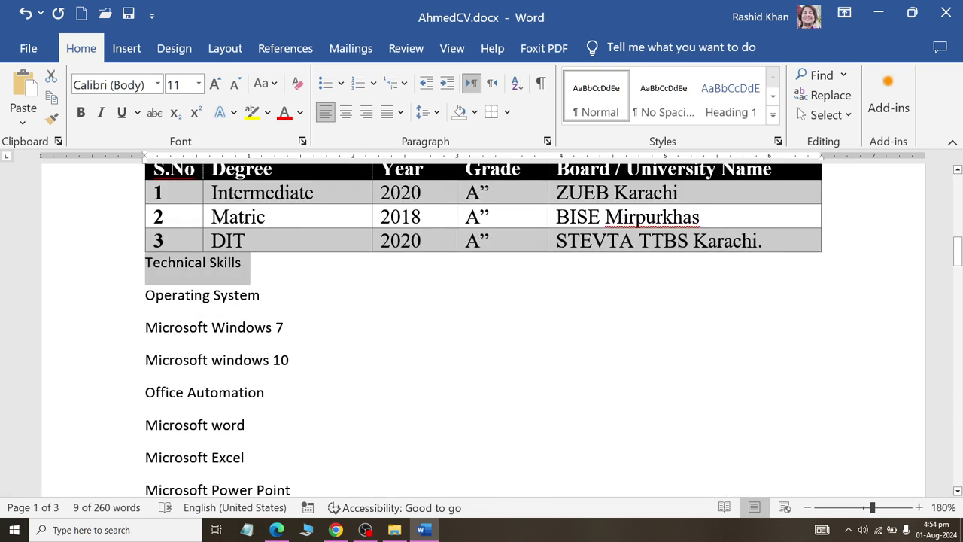
Style the Technical Skills line as Heading 1 with bold, italic, Automatic black font
{"action": "left_click", "coordinate": [202, 263]}
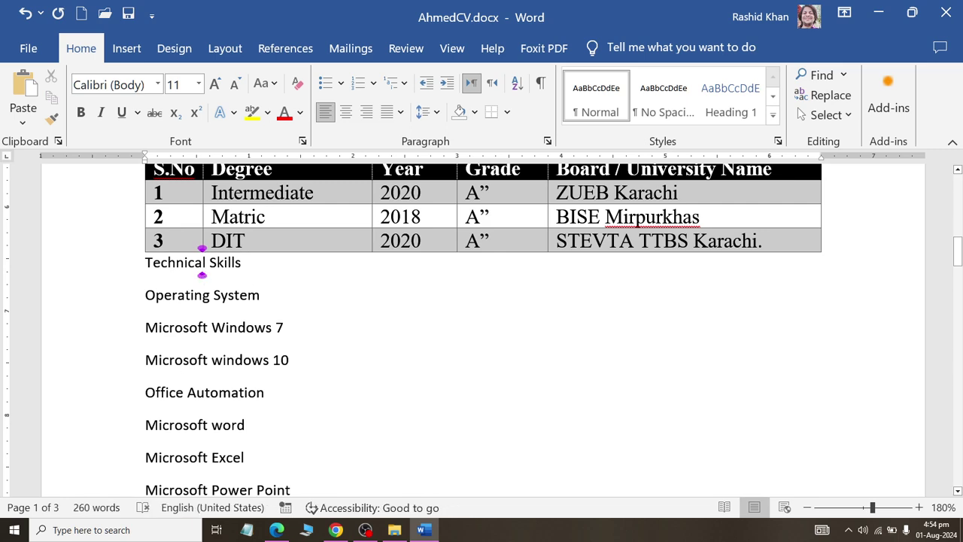
{"action": "triple_click", "coordinate": [201, 262]}
{"action": "left_click", "coordinate": [750, 112]}
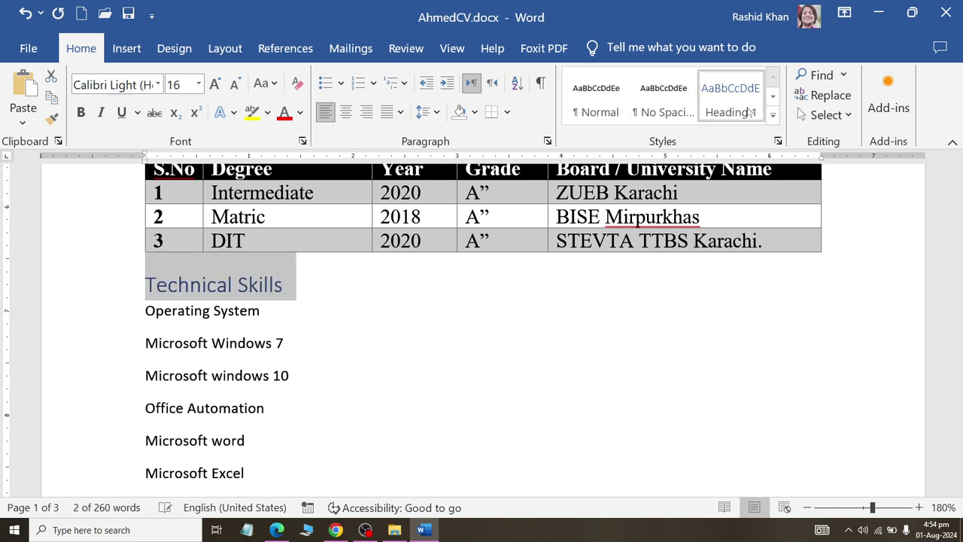
{"action": "left_click", "coordinate": [81, 112]}
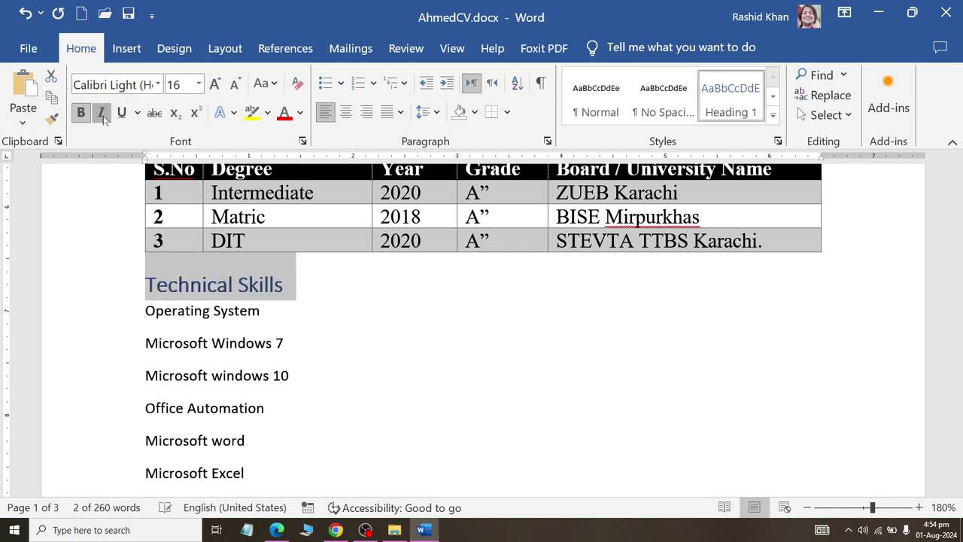
{"action": "left_click", "coordinate": [101, 111]}
{"action": "left_click", "coordinate": [300, 112]}
{"action": "left_click", "coordinate": [295, 167]}
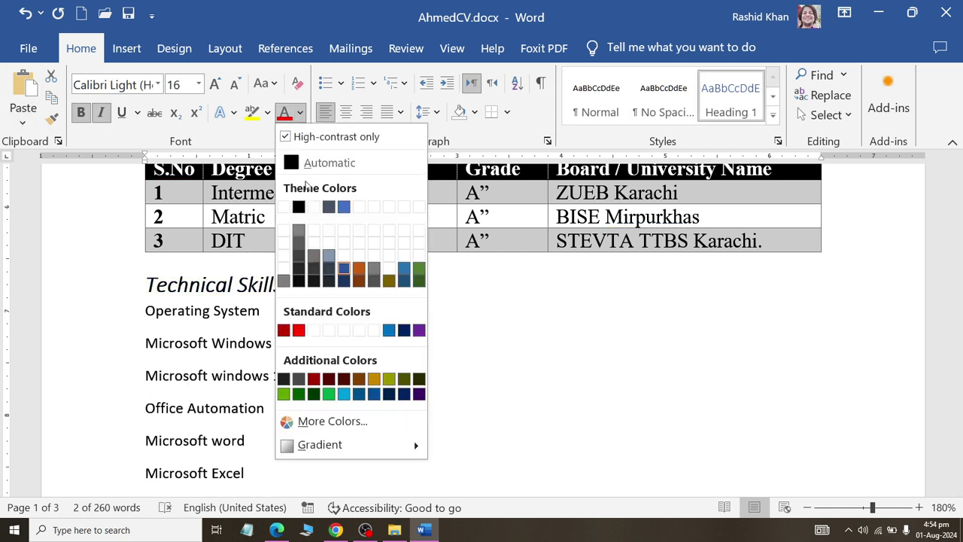
{"action": "scroll", "coordinate": [315, 294], "scroll_direction": "up", "scroll_amount": 3}
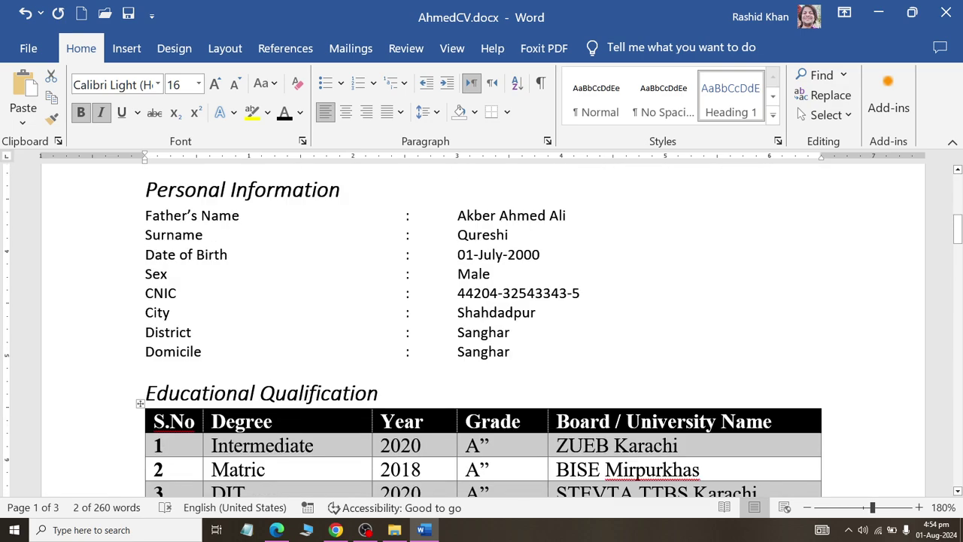
{"action": "scroll", "coordinate": [638, 425], "scroll_direction": "down", "scroll_amount": 1}
{"action": "scroll", "coordinate": [638, 425], "scroll_direction": "down", "scroll_amount": 3}
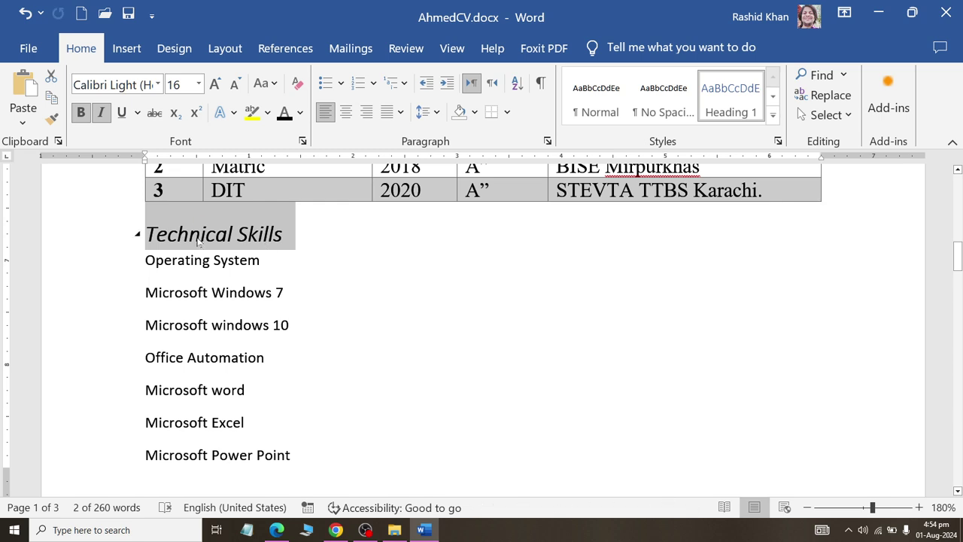
{"action": "left_click", "coordinate": [189, 235]}
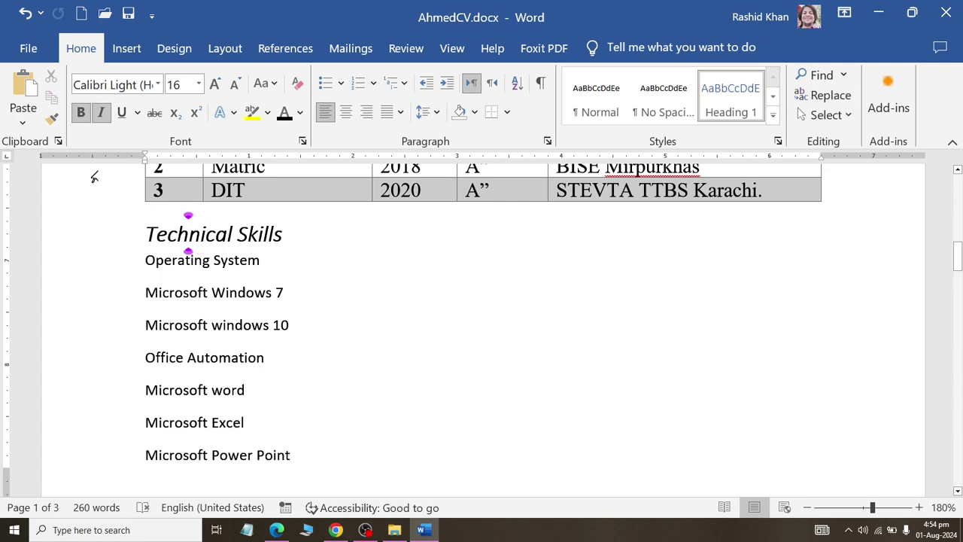
Format Paint the Technical Skills heading style onto Experience and Communication Skills
{"action": "left_click", "coordinate": [52, 119]}
{"action": "scroll", "coordinate": [224, 263], "scroll_direction": "down", "scroll_amount": 1}
{"action": "scroll", "coordinate": [224, 263], "scroll_direction": "down", "scroll_amount": 4}
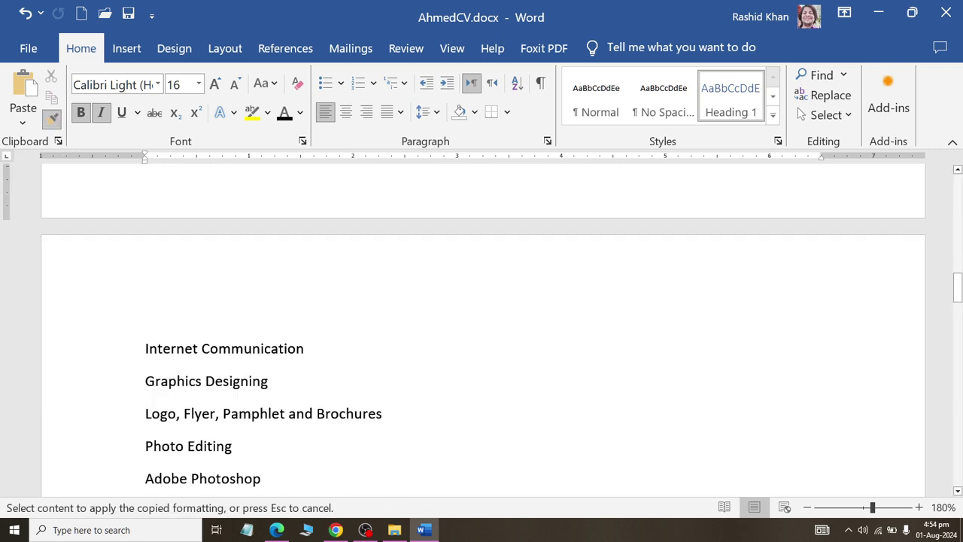
{"action": "scroll", "coordinate": [228, 299], "scroll_direction": "down", "scroll_amount": 4}
{"action": "scroll", "coordinate": [286, 301], "scroll_direction": "down", "scroll_amount": 1}
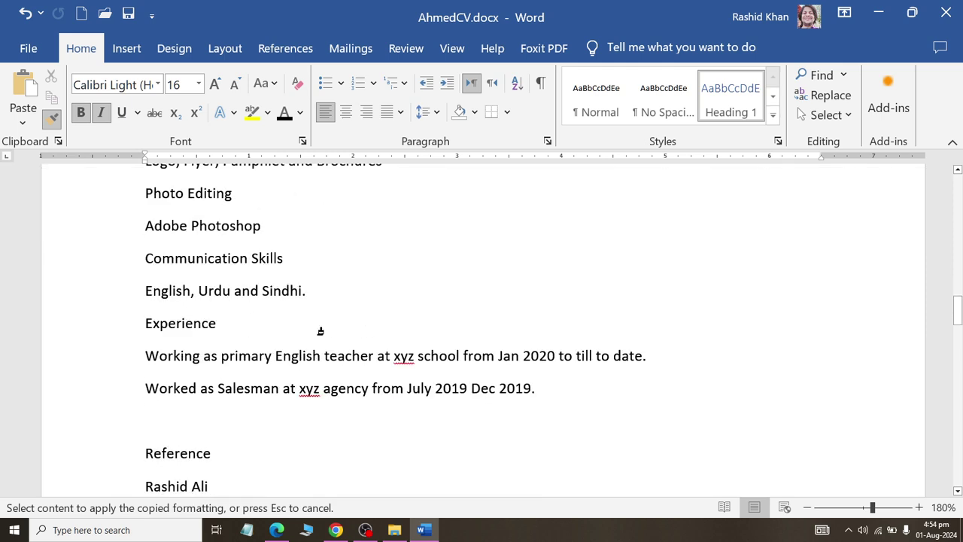
{"action": "left_click_drag", "start_coordinate": [255, 333], "coordinate": [129, 333]}
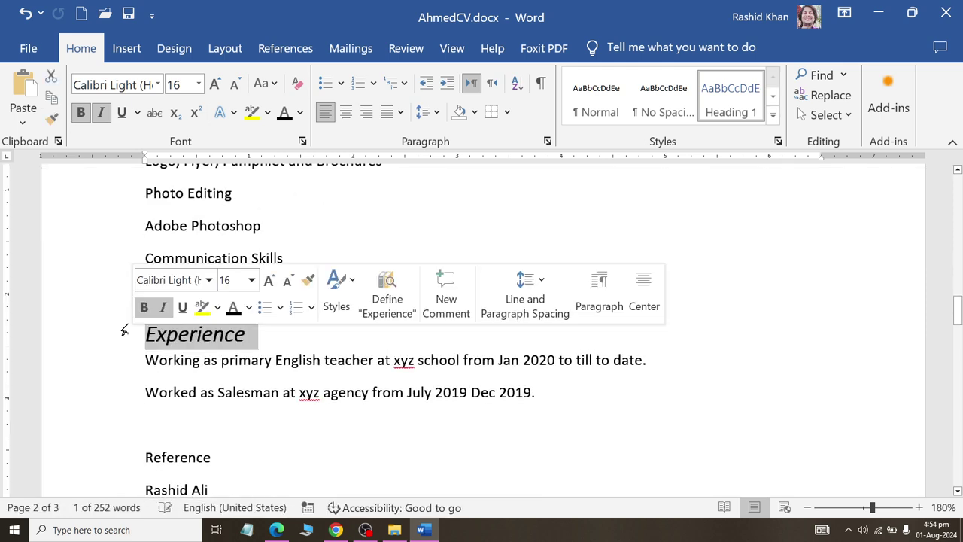
{"action": "left_click", "coordinate": [52, 121]}
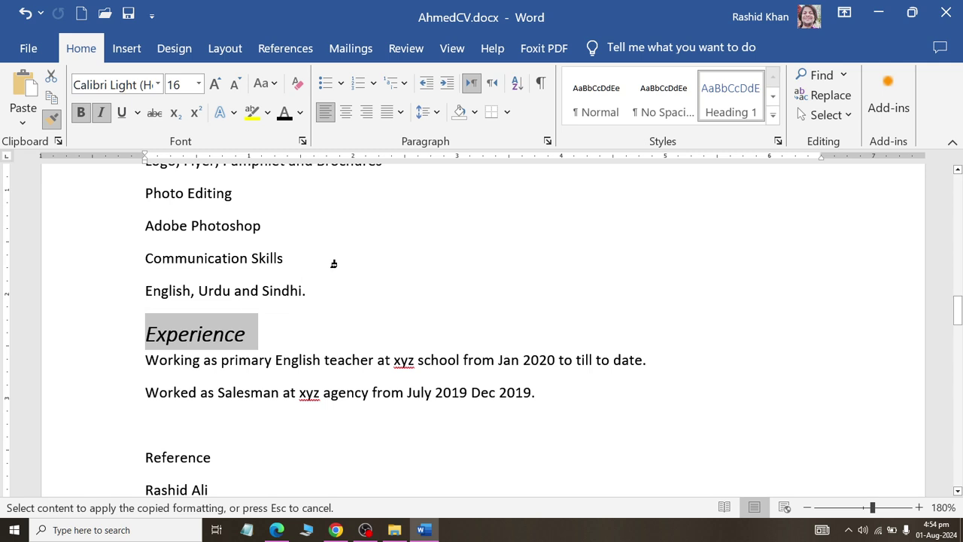
{"action": "left_click_drag", "start_coordinate": [333, 263], "coordinate": [112, 265]}
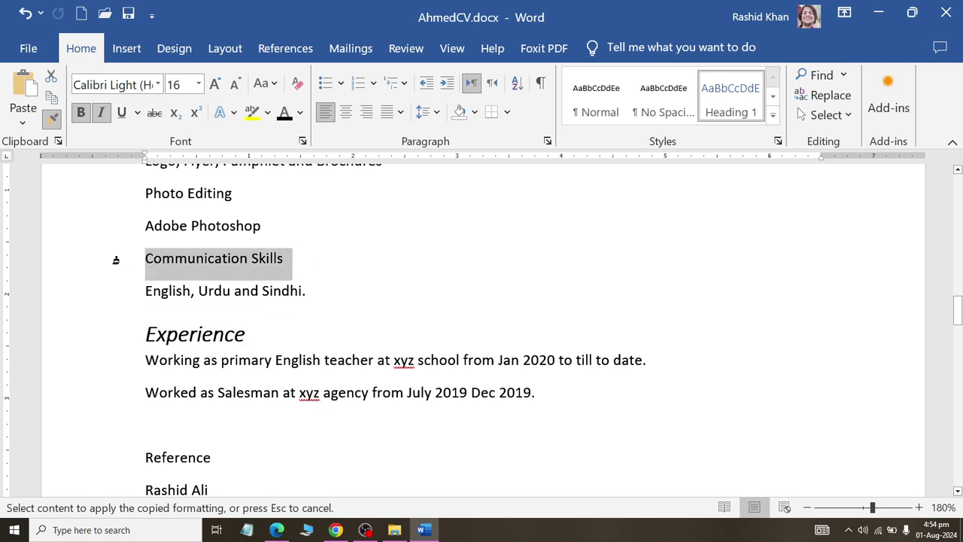
Apply the same heading formatting to the Reference heading
{"action": "left_click", "coordinate": [51, 122]}
{"action": "scroll", "coordinate": [188, 301], "scroll_direction": "down", "scroll_amount": 3}
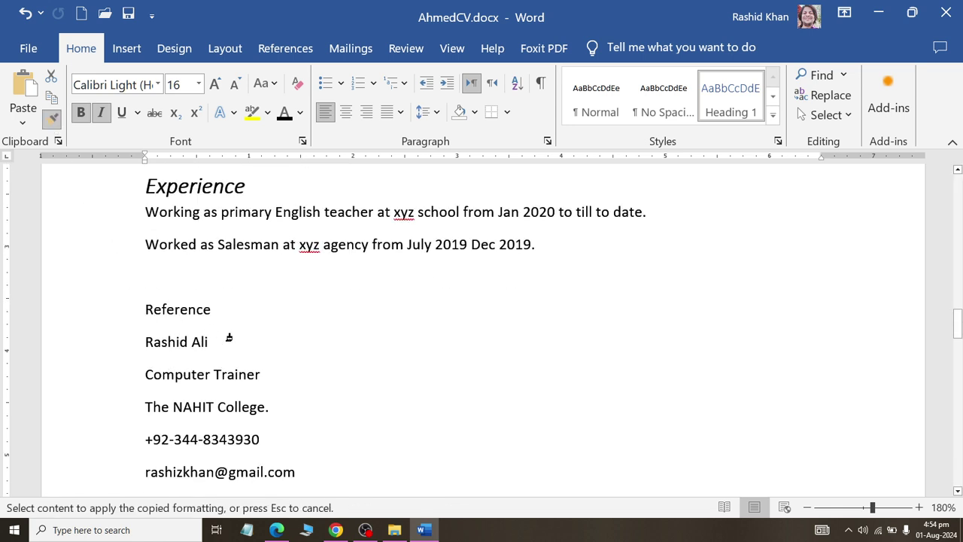
{"action": "left_click_drag", "start_coordinate": [178, 308], "coordinate": [95, 315]}
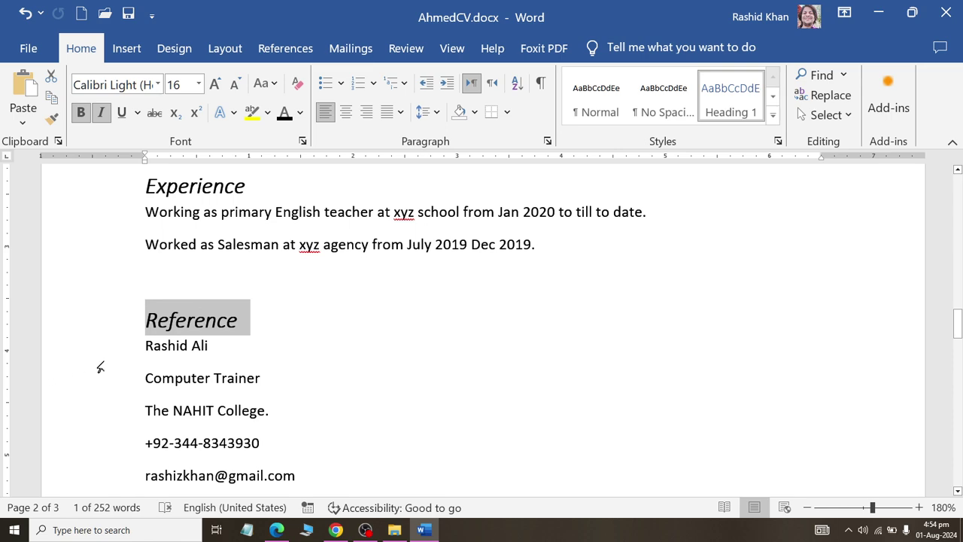
Select the whole Technical Skills list
{"action": "scroll", "coordinate": [329, 409], "scroll_direction": "up", "scroll_amount": 2}
{"action": "scroll", "coordinate": [329, 409], "scroll_direction": "up", "scroll_amount": 3}
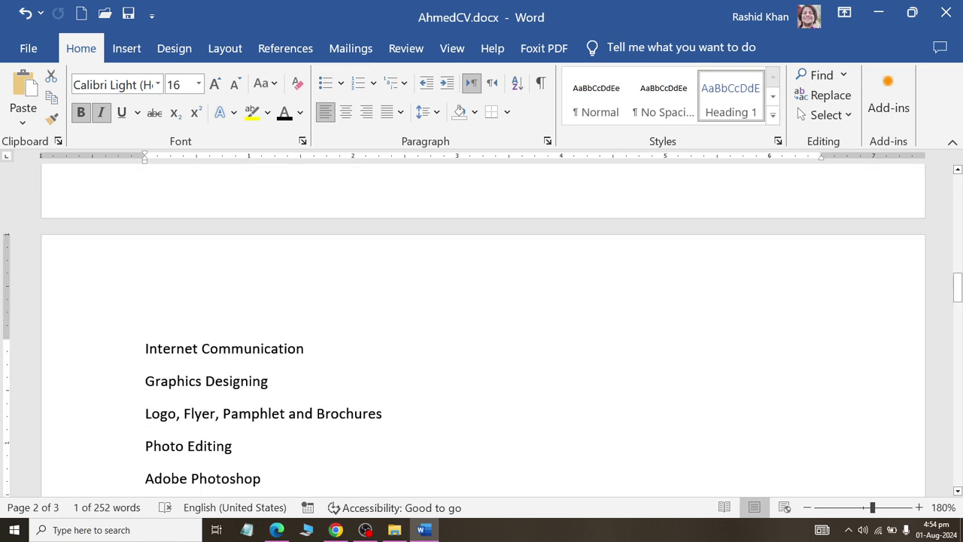
{"action": "scroll", "coordinate": [329, 409], "scroll_direction": "up", "scroll_amount": 3}
{"action": "scroll", "coordinate": [329, 408], "scroll_direction": "up", "scroll_amount": 1}
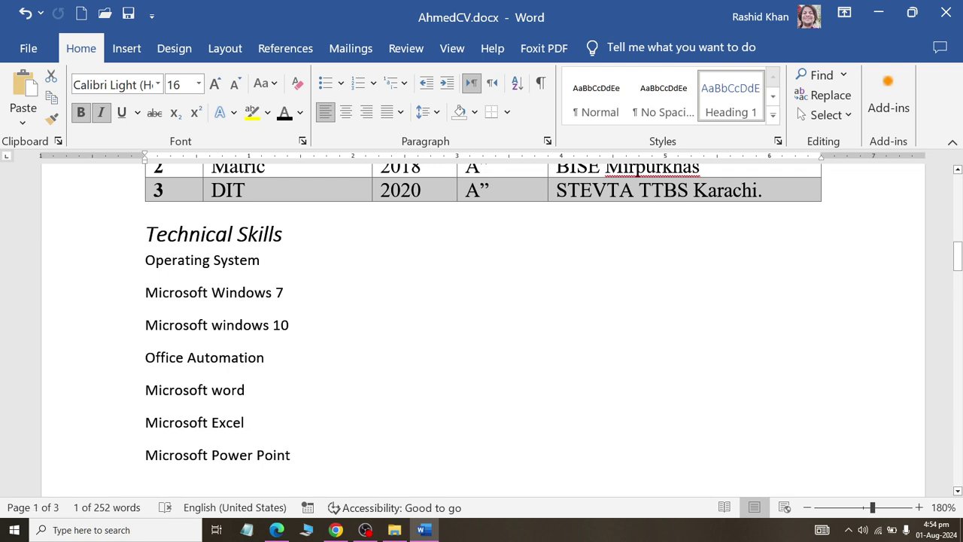
{"action": "mouse_move", "coordinate": [144, 260]}
{"action": "left_mouse_down"}
{"action": "mouse_move", "coordinate": [308, 294]}
{"action": "mouse_move", "coordinate": [267, 421]}
{"action": "left_mouse_up"}
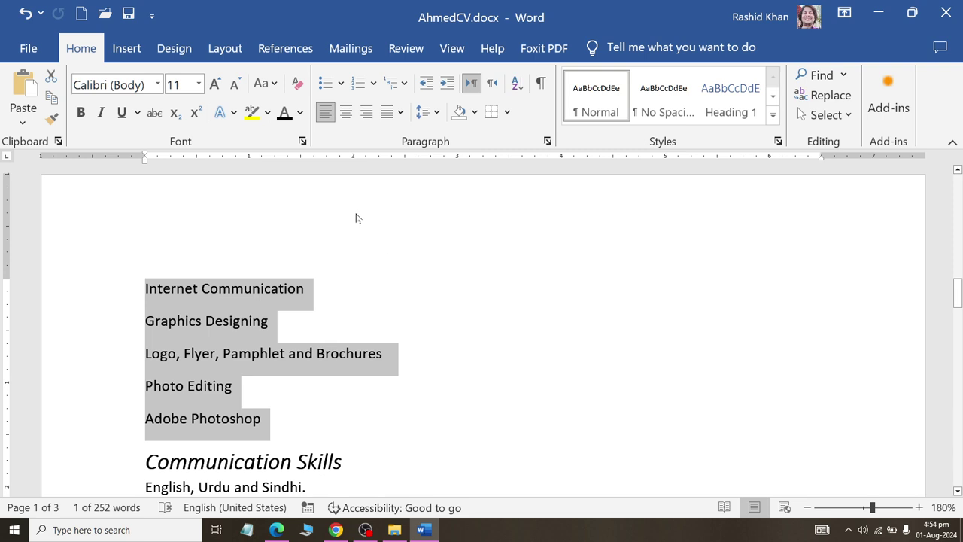
Enlarge the Technical Skills items, Operating System to Adobe Photoshop, to 14 pt with arrow bullets
{"action": "left_click", "coordinate": [216, 86]}
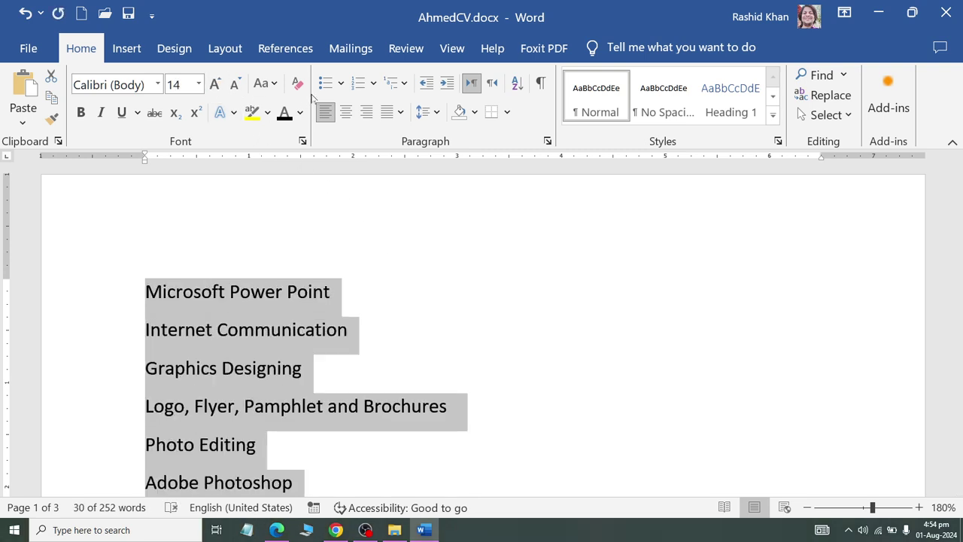
{"action": "left_click", "coordinate": [341, 84]}
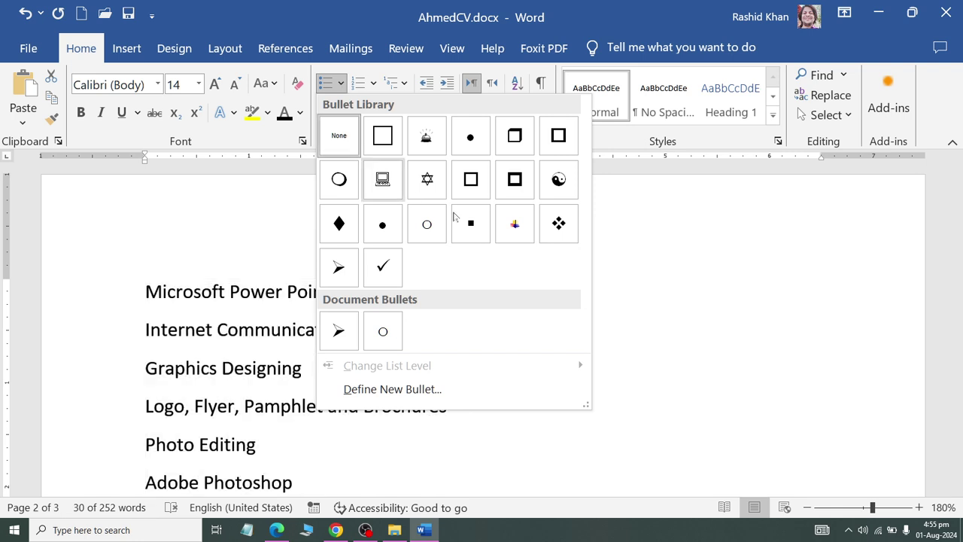
{"action": "left_click", "coordinate": [337, 268]}
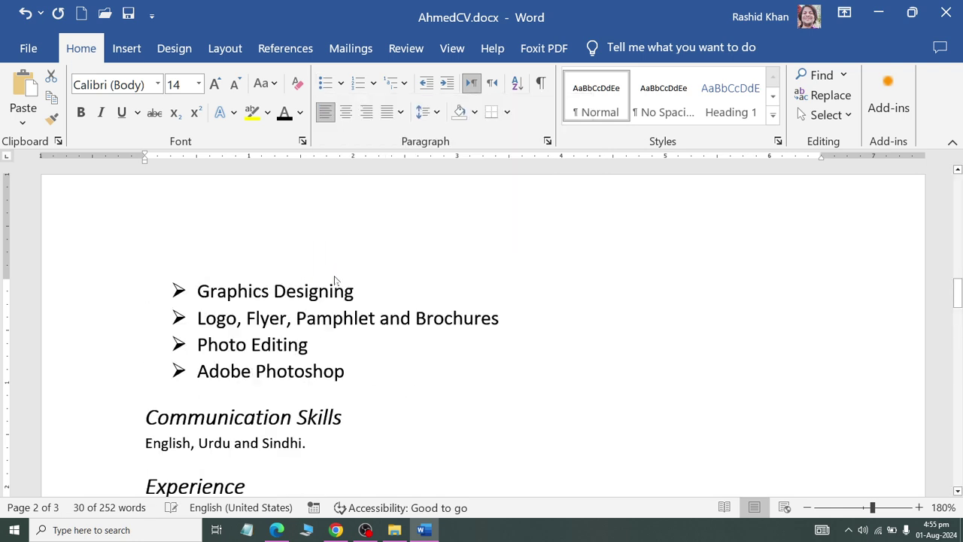
{"action": "scroll", "coordinate": [376, 348], "scroll_direction": "up", "scroll_amount": 3}
{"action": "scroll", "coordinate": [377, 347], "scroll_direction": "up", "scroll_amount": 2}
{"action": "scroll", "coordinate": [374, 344], "scroll_direction": "up", "scroll_amount": 1}
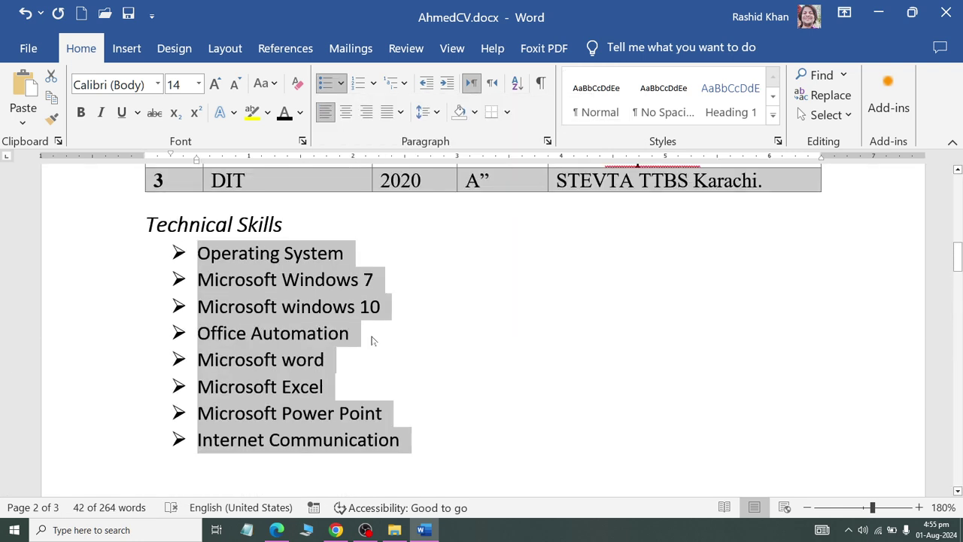
{"action": "left_click", "coordinate": [230, 256]}
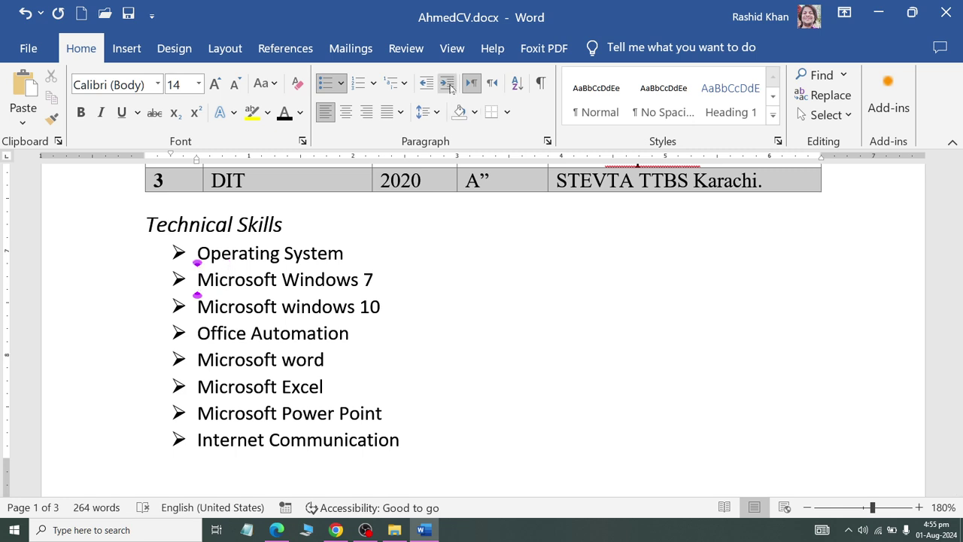
{"action": "left_click", "coordinate": [450, 88]}
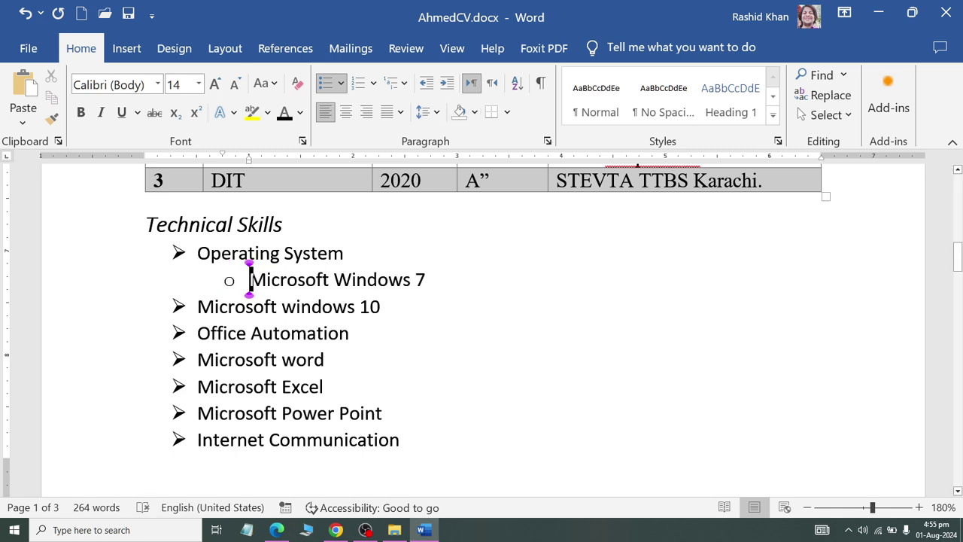
{"action": "left_click", "coordinate": [250, 306]}
{"action": "left_click", "coordinate": [446, 82]}
{"action": "scroll", "coordinate": [481, 323], "scroll_direction": "down", "scroll_amount": 2}
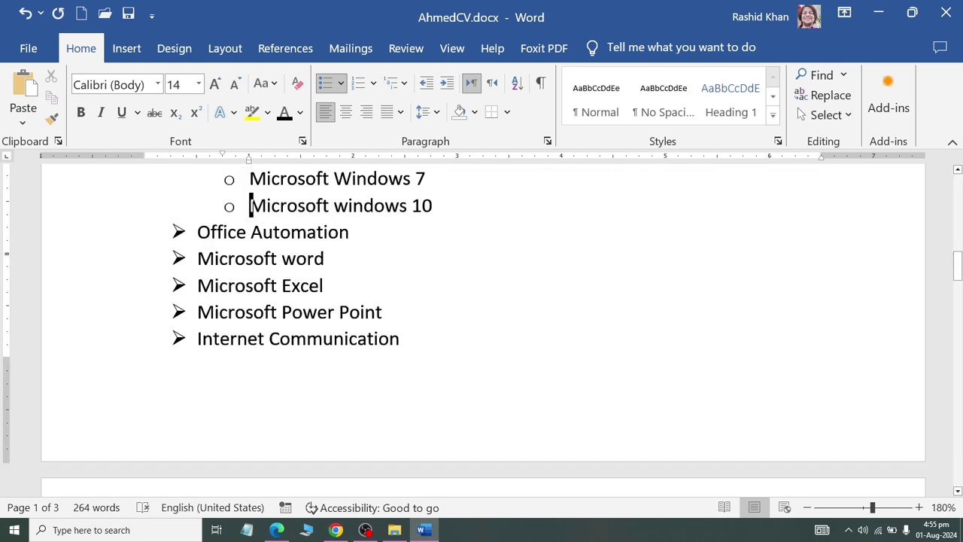
{"action": "left_click_drag", "start_coordinate": [198, 258], "coordinate": [388, 312]}
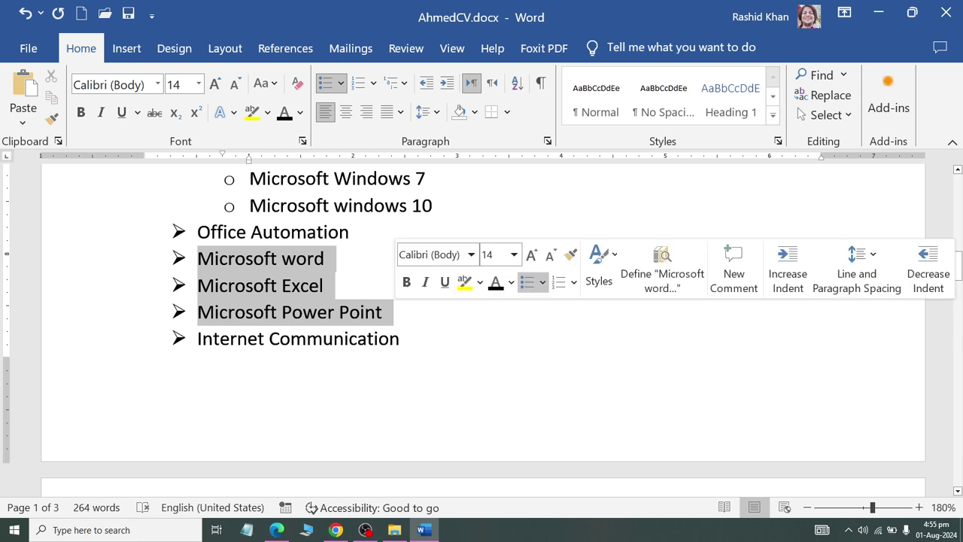
{"action": "left_click", "coordinate": [446, 84]}
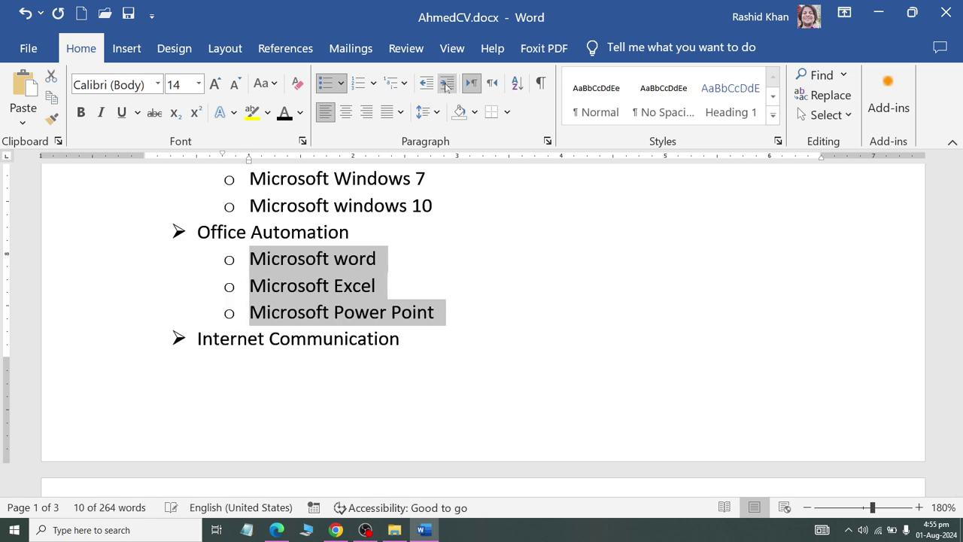
{"action": "scroll", "coordinate": [446, 85], "scroll_direction": "down", "scroll_amount": 1}
{"action": "scroll", "coordinate": [446, 84], "scroll_direction": "down", "scroll_amount": 5}
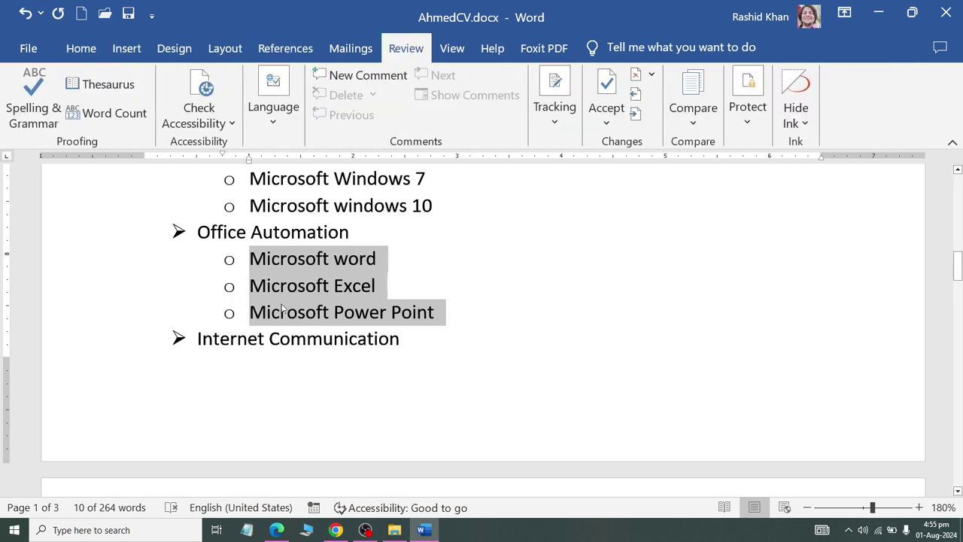
{"action": "scroll", "coordinate": [482, 323], "scroll_direction": "down", "scroll_amount": 2}
{"action": "scroll", "coordinate": [482, 324], "scroll_direction": "down", "scroll_amount": 4}
{"action": "left_click", "coordinate": [197, 292]}
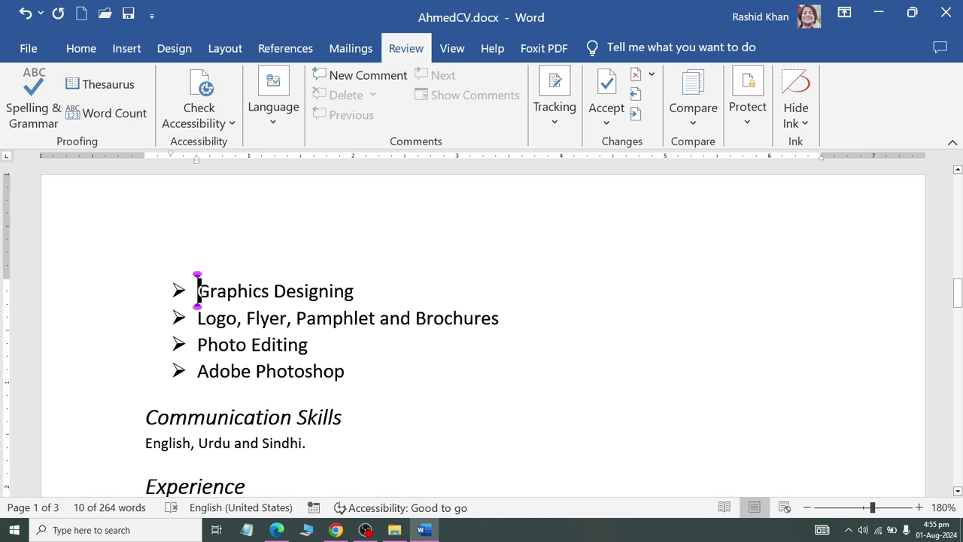
{"action": "key", "text": "Tab"}
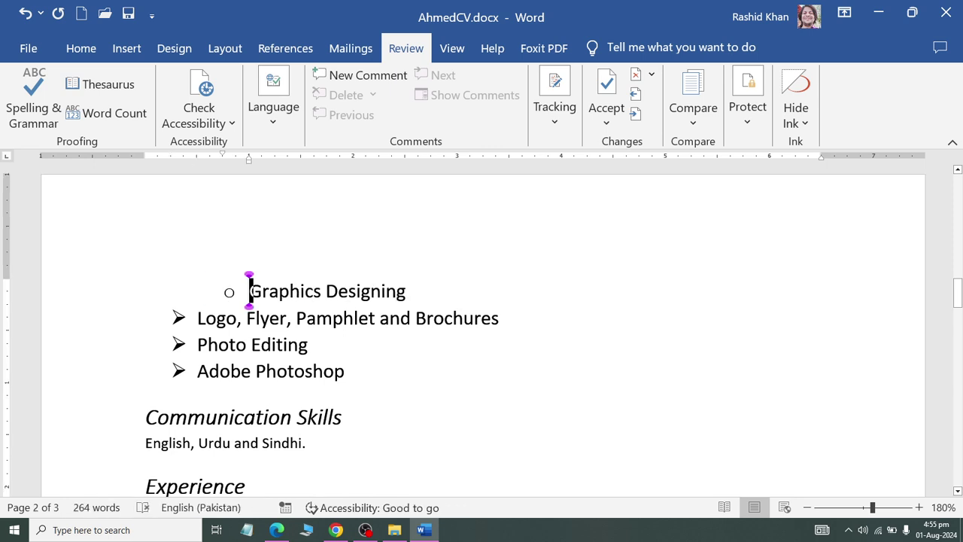
{"action": "key", "text": "shift+Tab"}
{"action": "scroll", "coordinate": [481, 324], "scroll_direction": "up", "scroll_amount": 3}
{"action": "scroll", "coordinate": [482, 323], "scroll_direction": "down", "scroll_amount": 3}
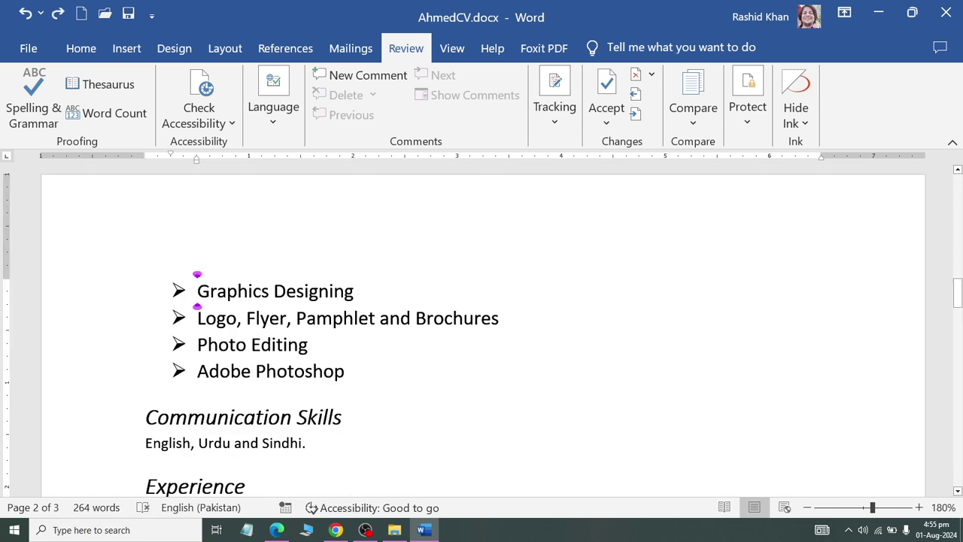
{"action": "key", "text": "Tab"}
{"action": "left_click", "coordinate": [198, 370]}
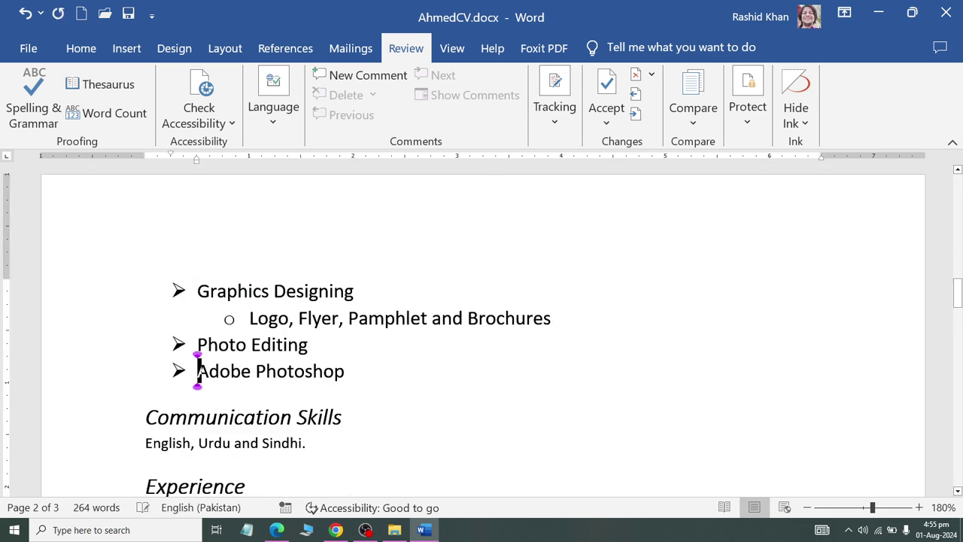
{"action": "key", "text": "Tab"}
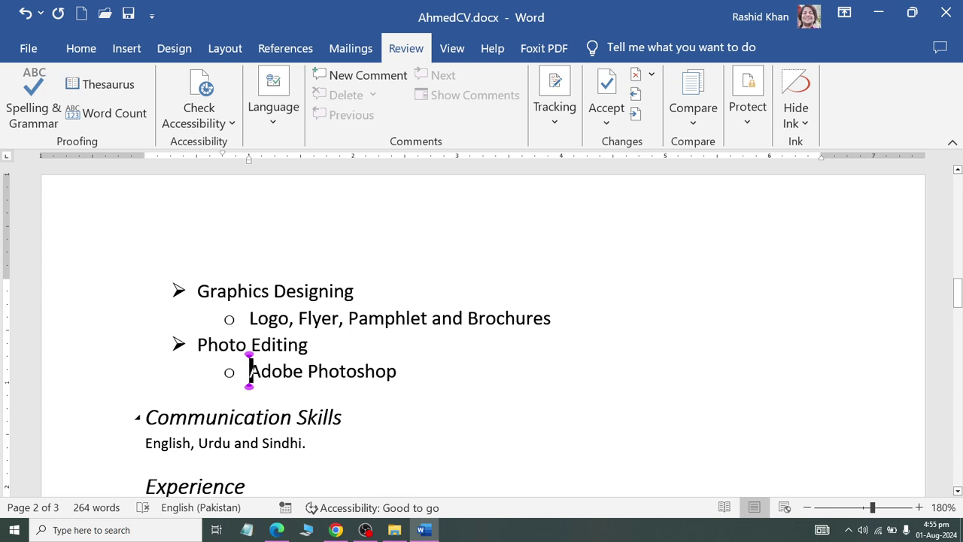
{"action": "scroll", "coordinate": [482, 331], "scroll_direction": "up", "scroll_amount": 3}
{"action": "scroll", "coordinate": [482, 331], "scroll_direction": "up", "scroll_amount": 10}
{"action": "scroll", "coordinate": [481, 331], "scroll_direction": "up", "scroll_amount": 5}
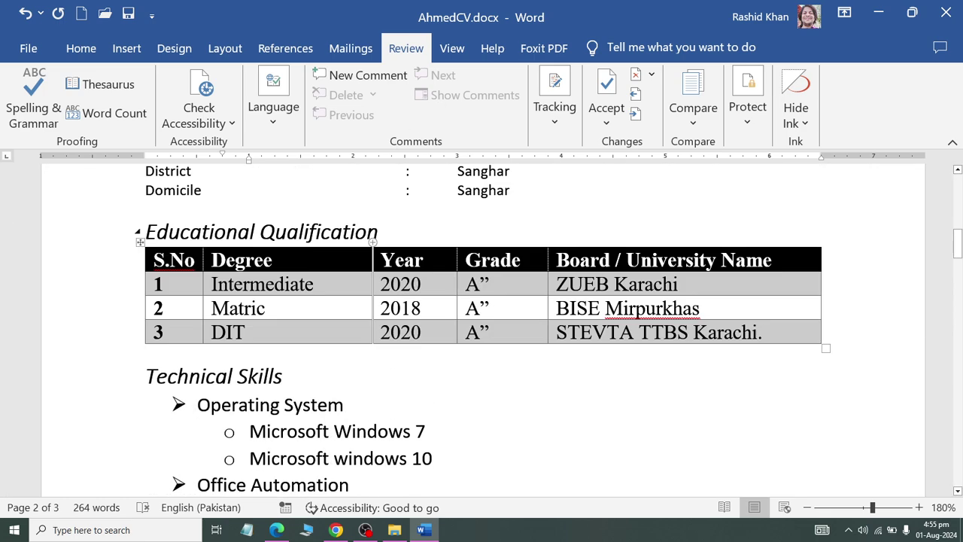
{"action": "scroll", "coordinate": [638, 209], "scroll_direction": "down", "scroll_amount": 3}
{"action": "left_click", "coordinate": [250, 330]}
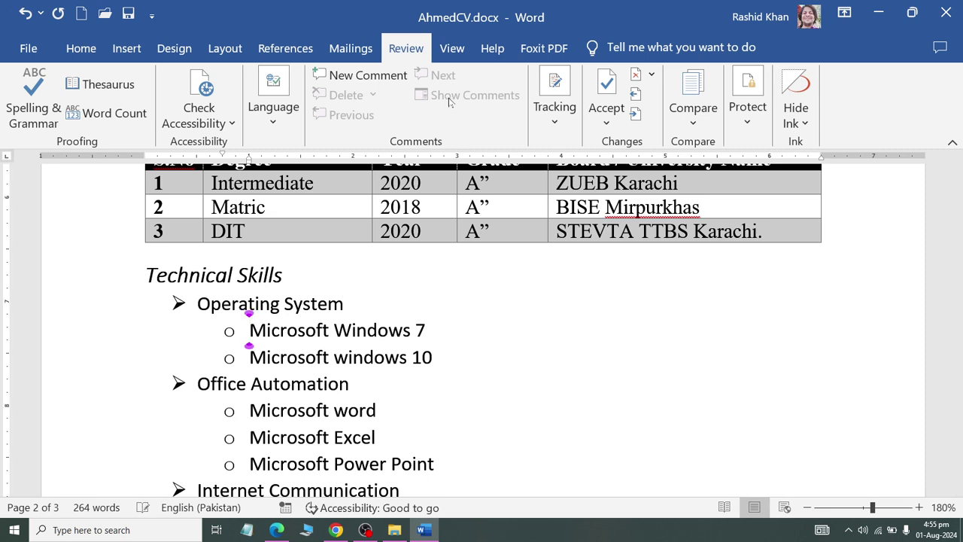
{"action": "left_click", "coordinate": [80, 48]}
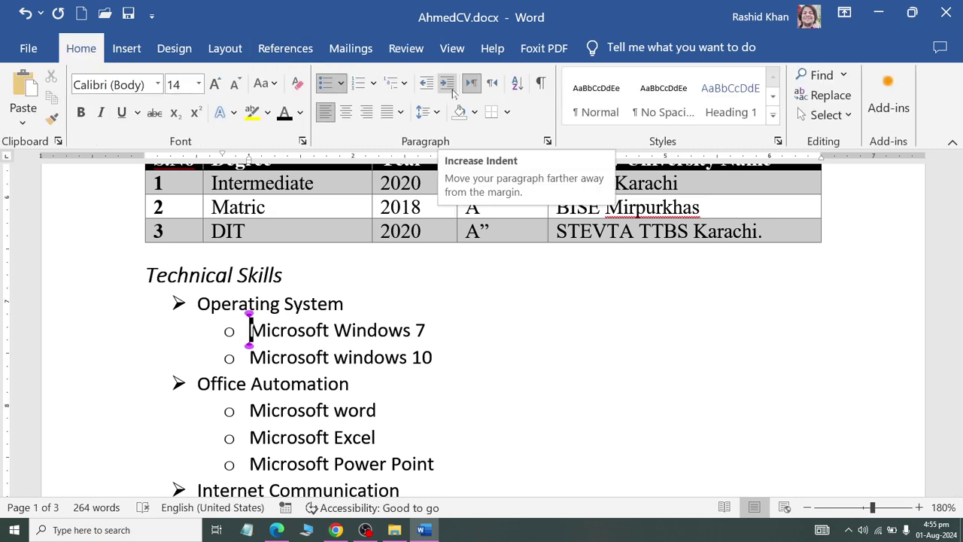
{"action": "left_click", "coordinate": [419, 90]}
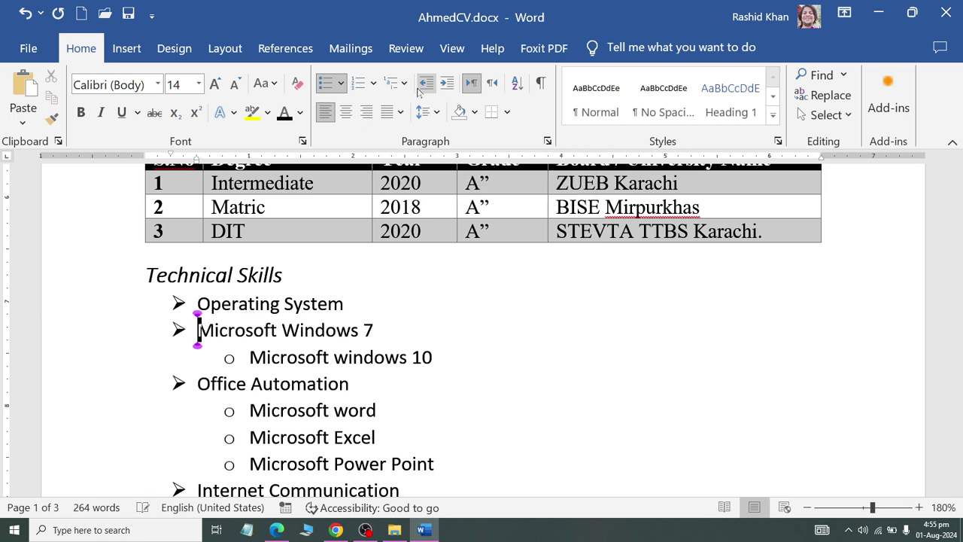
{"action": "left_click", "coordinate": [447, 84]}
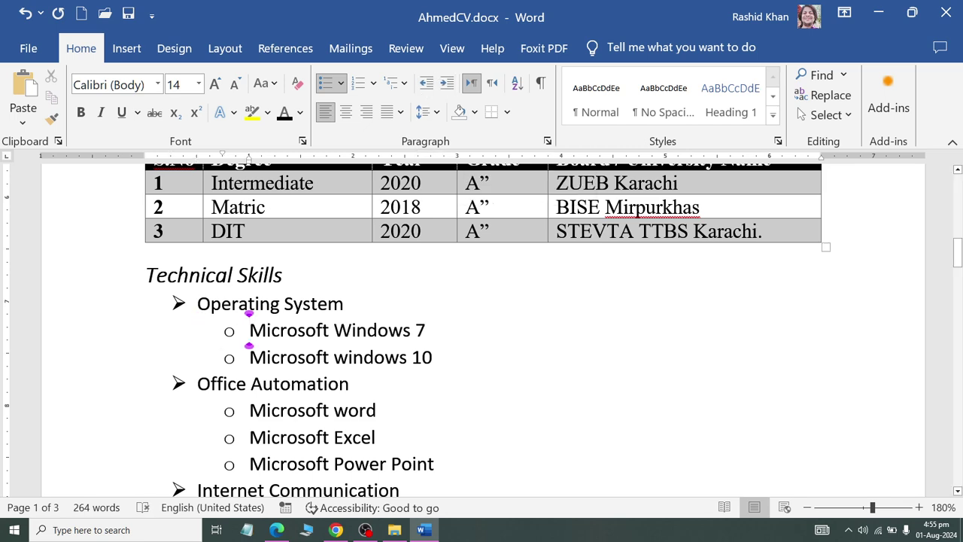
{"action": "mouse_move", "coordinate": [248, 329]}
{"action": "left_mouse_down"}
{"action": "mouse_move", "coordinate": [430, 358]}
{"action": "mouse_move", "coordinate": [398, 413]}
{"action": "left_mouse_up"}
{"action": "left_click", "coordinate": [341, 82]}
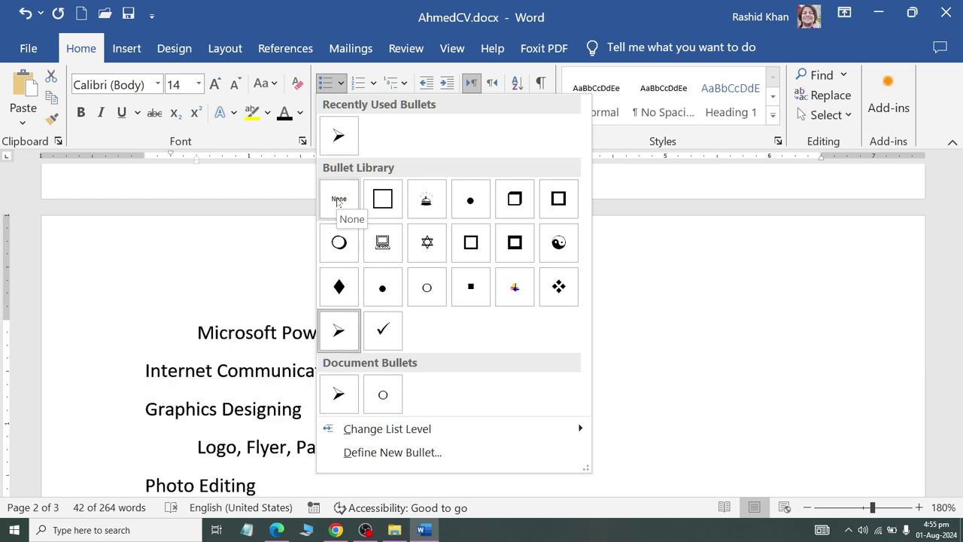
{"action": "scroll", "coordinate": [338, 202], "scroll_direction": "down", "scroll_amount": 1}
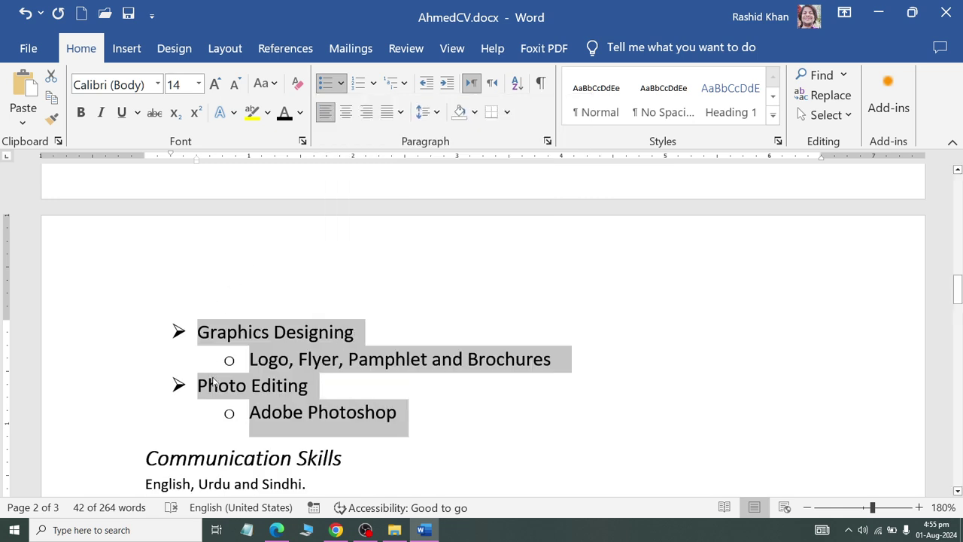
{"action": "scroll", "coordinate": [338, 202], "scroll_direction": "down", "scroll_amount": 2}
{"action": "scroll", "coordinate": [337, 202], "scroll_direction": "down", "scroll_amount": 2}
Make the 'English, Urdu and Sindhi.' line 14 pt with an arrow bullet
{"action": "left_click", "coordinate": [132, 289]}
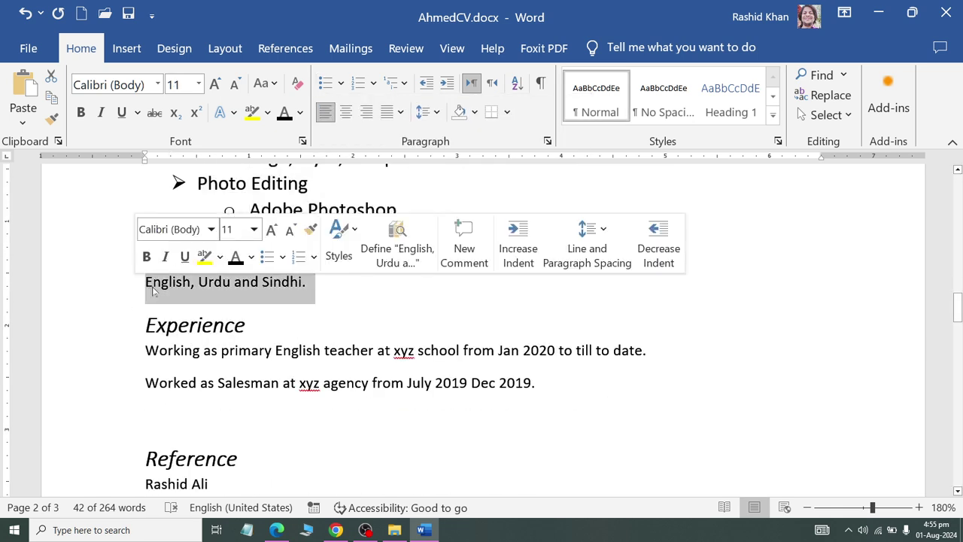
{"action": "left_click", "coordinate": [146, 282]}
{"action": "key", "text": "shift+Down"}
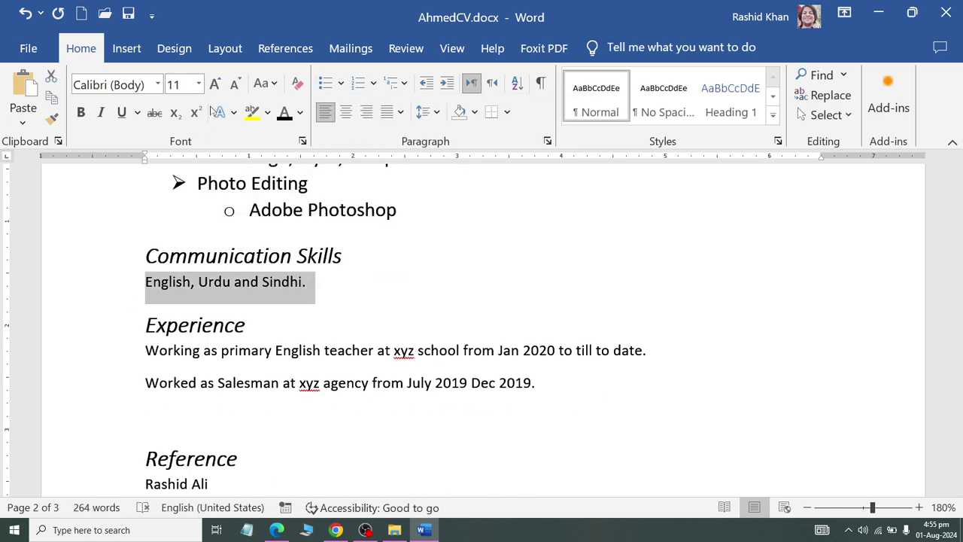
{"action": "left_click", "coordinate": [215, 83]}
{"action": "left_click", "coordinate": [214, 83]}
{"action": "left_click", "coordinate": [325, 82]}
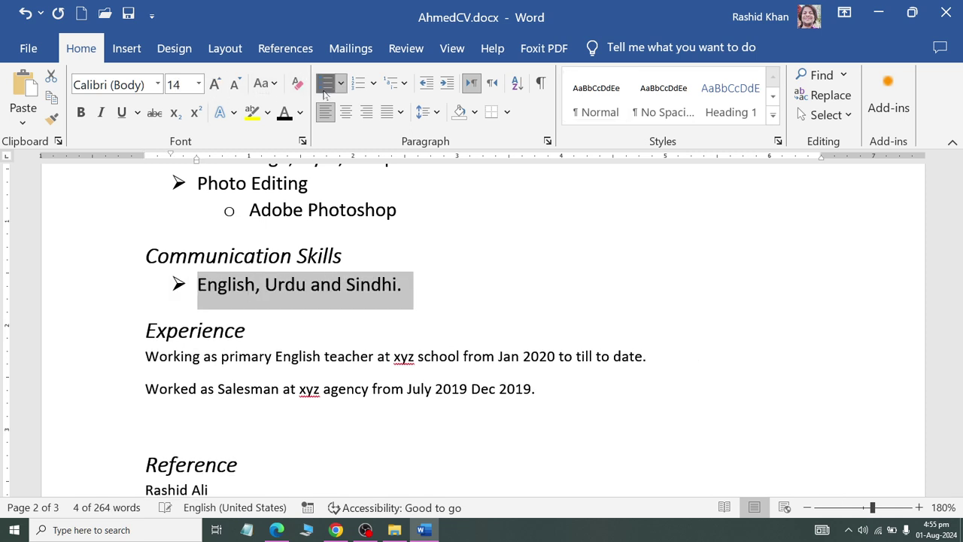
Enlarge both Experience lines to 14 pt and give them arrow bullets
{"action": "left_click_drag", "start_coordinate": [144, 353], "coordinate": [542, 393]}
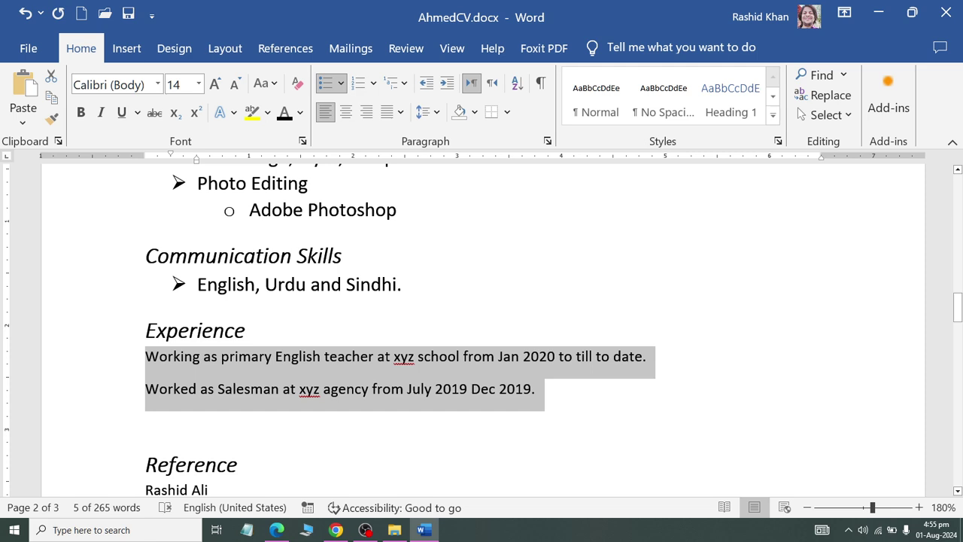
{"action": "left_click", "coordinate": [214, 83]}
{"action": "left_click", "coordinate": [215, 84]}
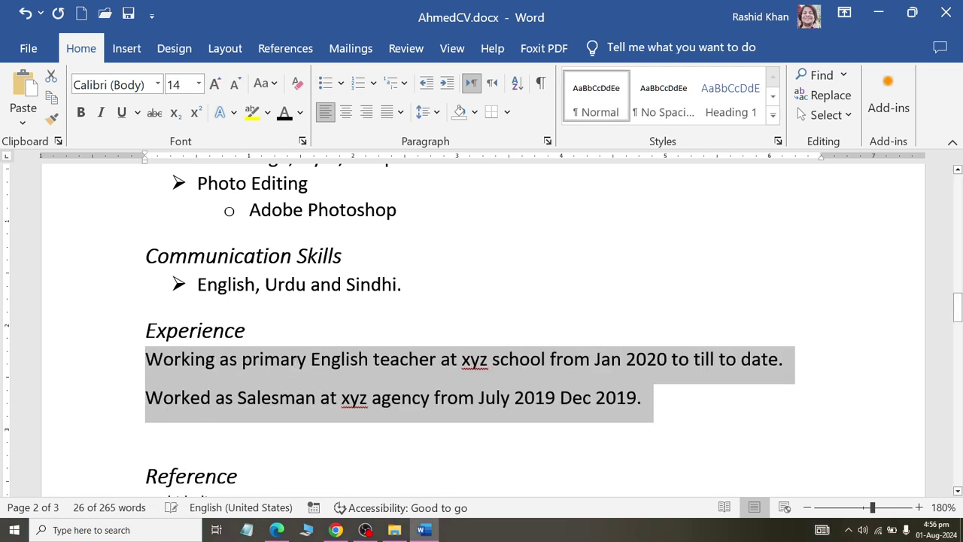
{"action": "left_click", "coordinate": [327, 83]}
{"action": "scroll", "coordinate": [481, 323], "scroll_direction": "down", "scroll_amount": 3}
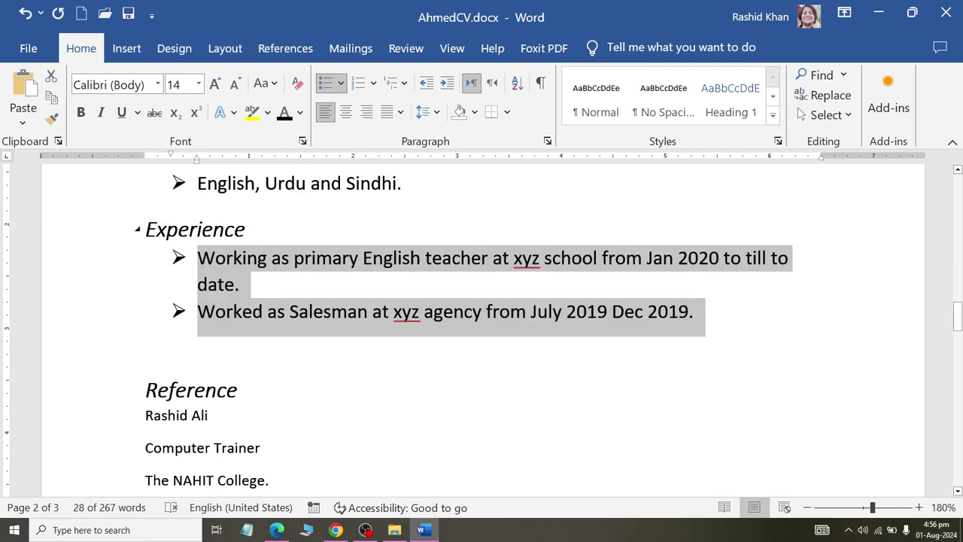
{"action": "left_click_drag", "start_coordinate": [145, 310], "coordinate": [300, 450]}
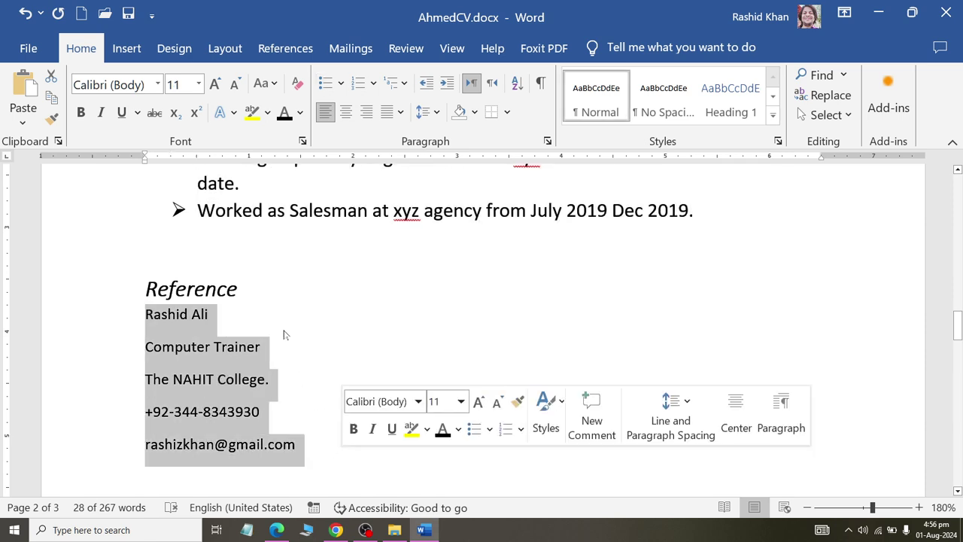
Grow the Reference contact lines to 12 pt and apply the No Spacing style
{"action": "left_click", "coordinate": [215, 83]}
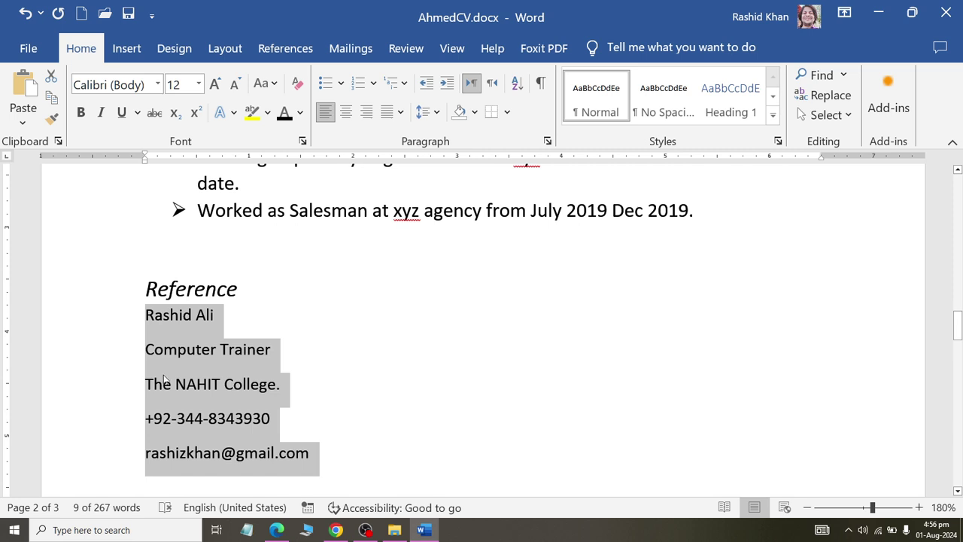
{"action": "left_click", "coordinate": [672, 101]}
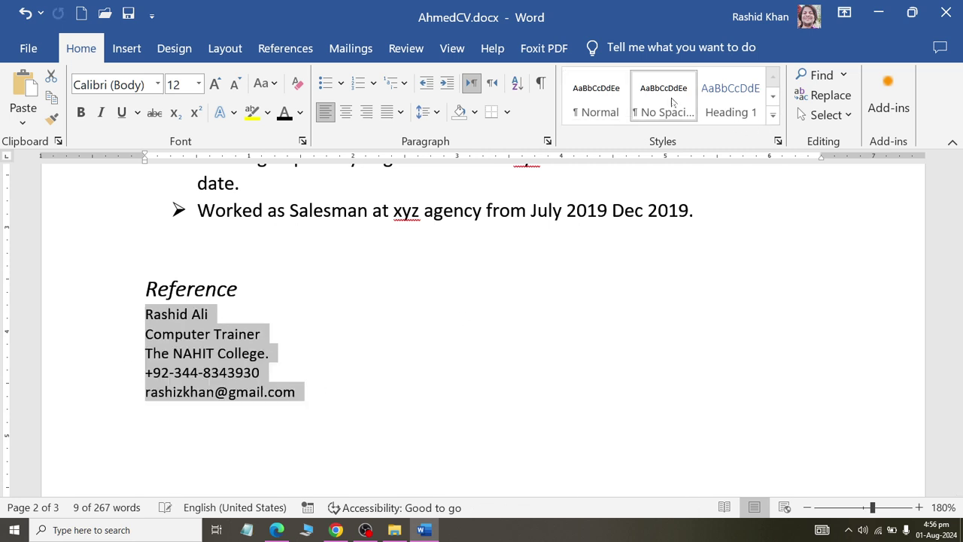
{"action": "left_click", "coordinate": [216, 83]}
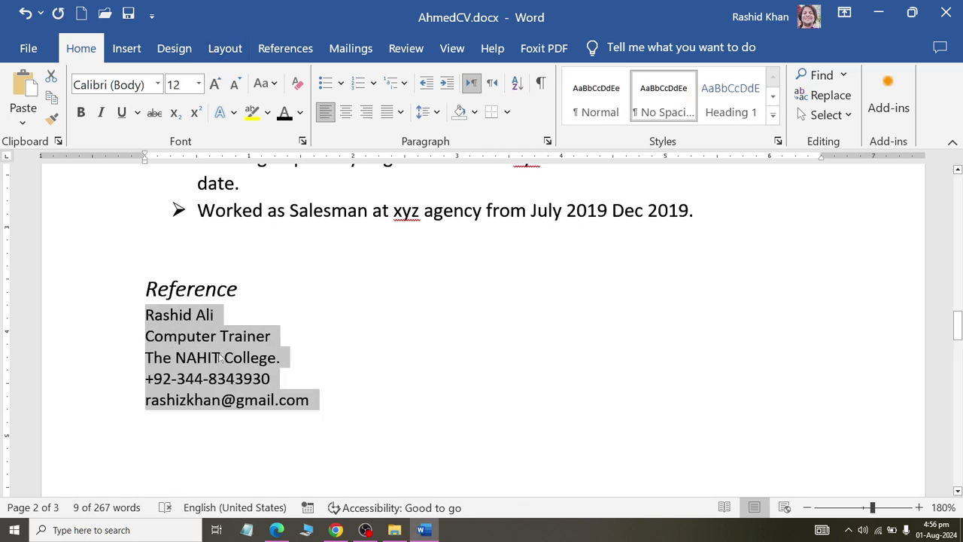
{"action": "left_click", "coordinate": [165, 335]}
Make the referee's name line bold, italic and underlined
{"action": "triple_click", "coordinate": [180, 315]}
{"action": "left_click", "coordinate": [80, 112]}
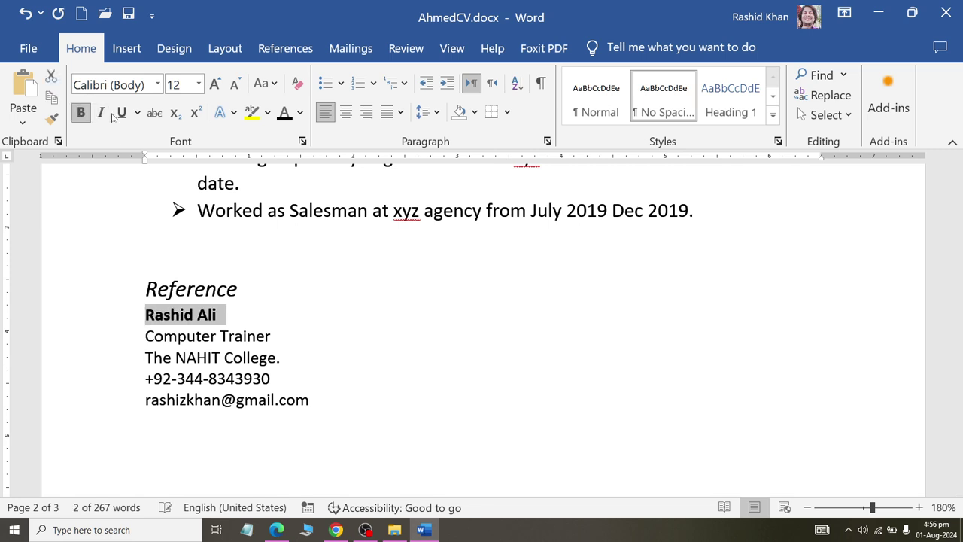
{"action": "left_click", "coordinate": [101, 112]}
{"action": "left_click", "coordinate": [122, 112]}
{"action": "left_click", "coordinate": [312, 399]}
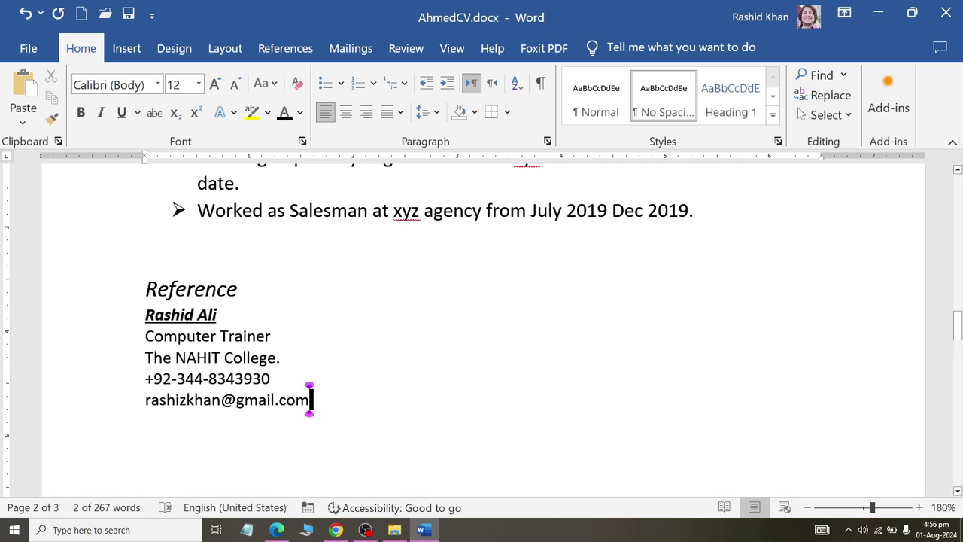
{"action": "scroll", "coordinate": [312, 398], "scroll_direction": "up", "scroll_amount": 5}
{"action": "scroll", "coordinate": [311, 398], "scroll_direction": "up", "scroll_amount": 5}
Check the Line and Paragraph Spacing options, then view the CV in Read Mode
{"action": "scroll", "coordinate": [482, 324], "scroll_direction": "up", "scroll_amount": 5}
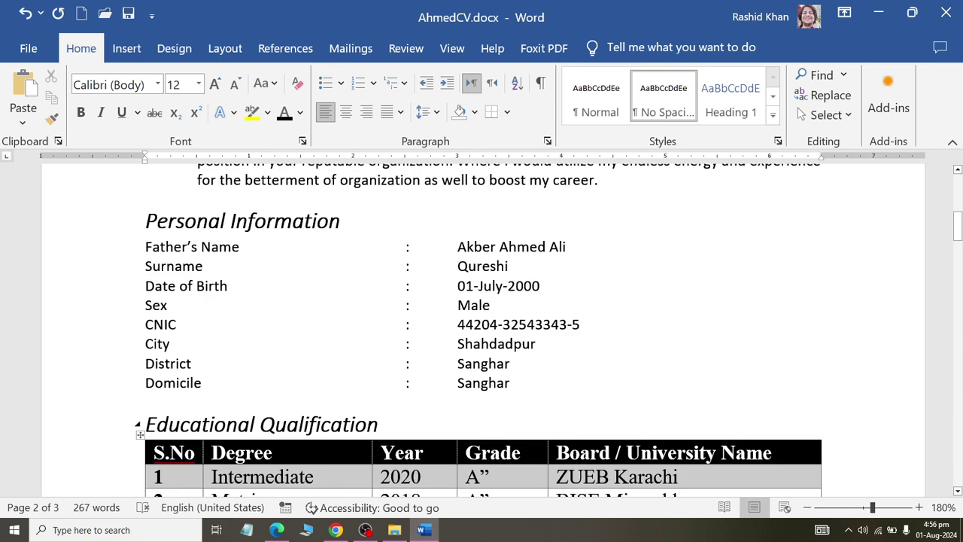
{"action": "scroll", "coordinate": [481, 324], "scroll_direction": "down", "scroll_amount": 5}
{"action": "scroll", "coordinate": [481, 324], "scroll_direction": "down", "scroll_amount": 2}
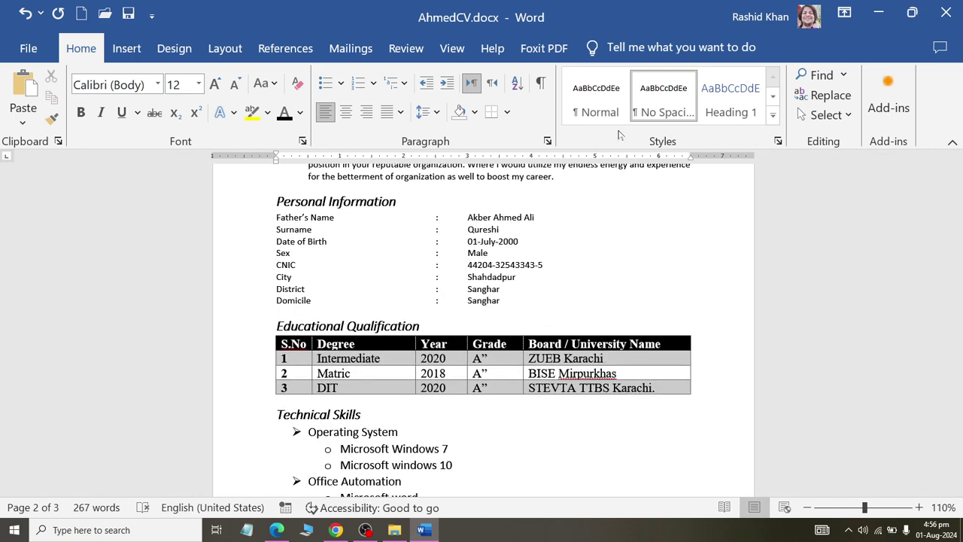
{"action": "left_click", "coordinate": [425, 111]}
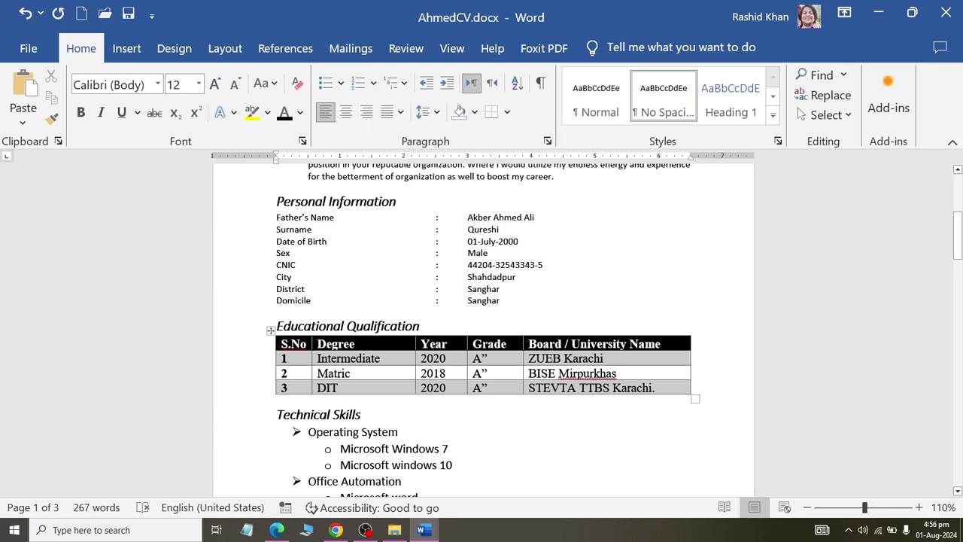
{"action": "scroll", "coordinate": [269, 324], "scroll_direction": "down", "scroll_amount": 5}
{"action": "scroll", "coordinate": [482, 323], "scroll_direction": "down", "scroll_amount": 5}
{"action": "scroll", "coordinate": [481, 324], "scroll_direction": "down", "scroll_amount": 1}
{"action": "scroll", "coordinate": [481, 323], "scroll_direction": "up", "scroll_amount": 1}
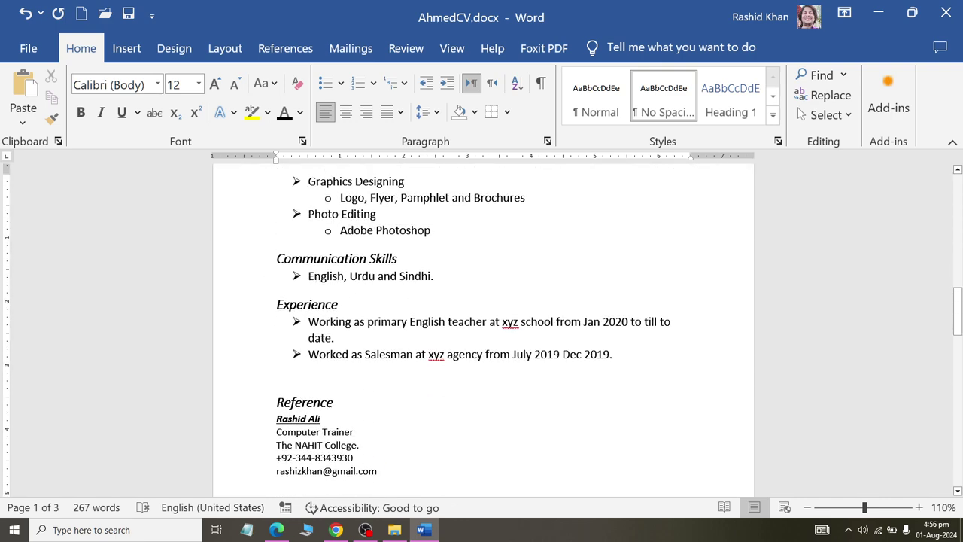
{"action": "left_click", "coordinate": [724, 507]}
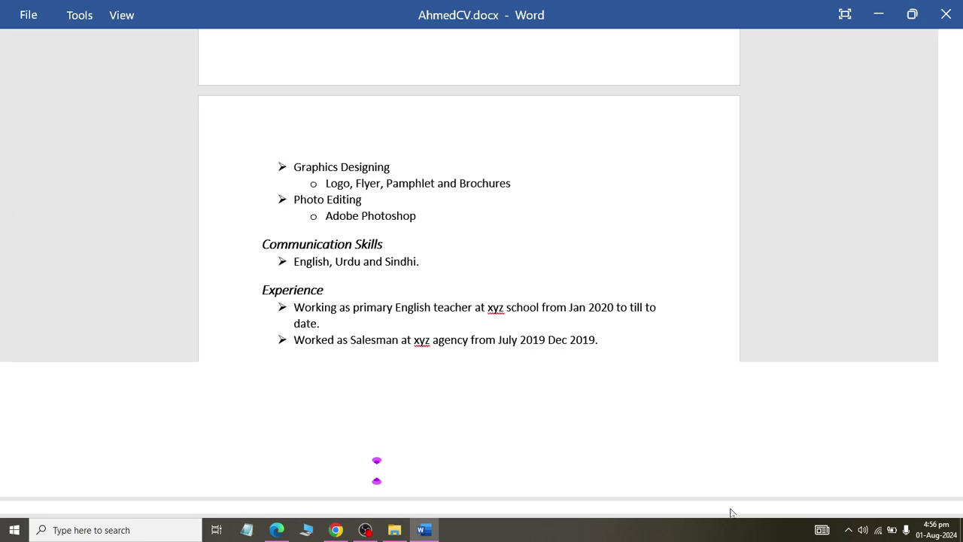